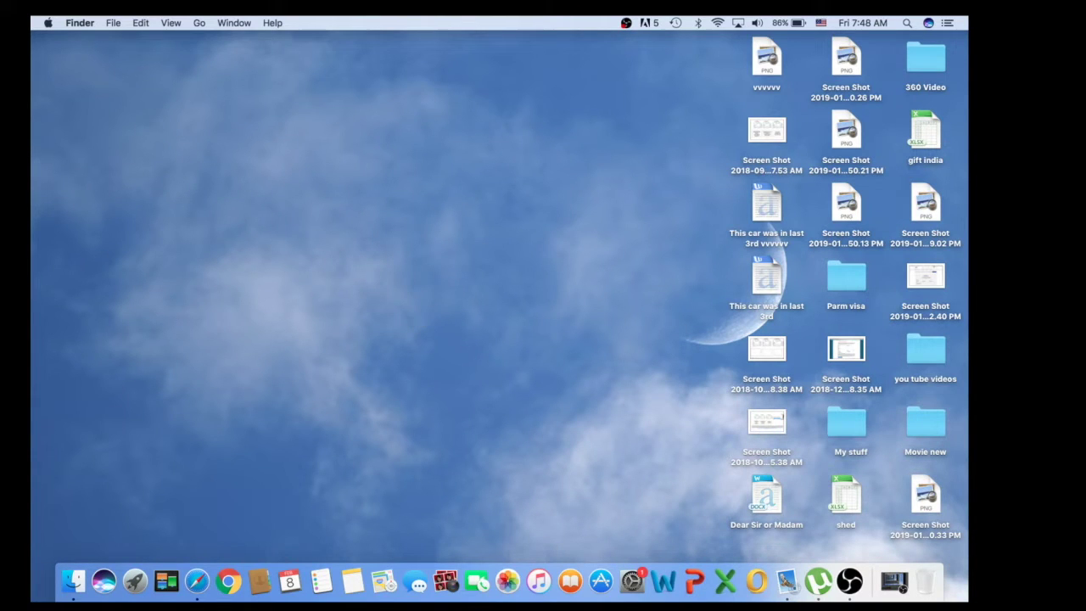
Step: Restore the minimized OBS window from the Dock so its ongoing recording is visible
{"action": "left_click", "coordinate": [905, 579]}
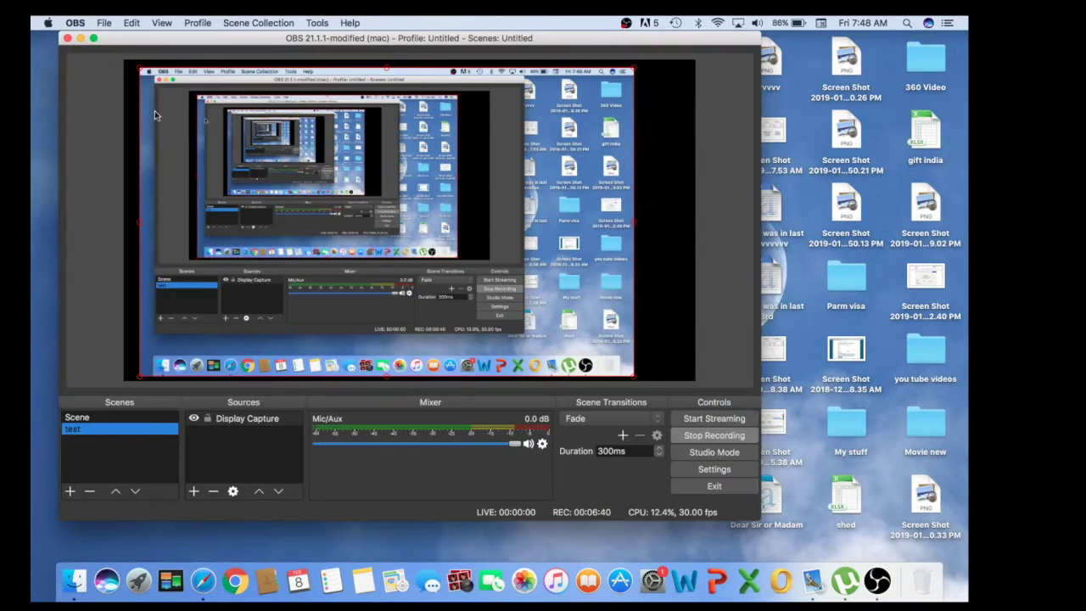
Step: Minimize the OBS window and open Spotlight search from the menu bar
{"action": "left_click", "coordinate": [80, 39]}
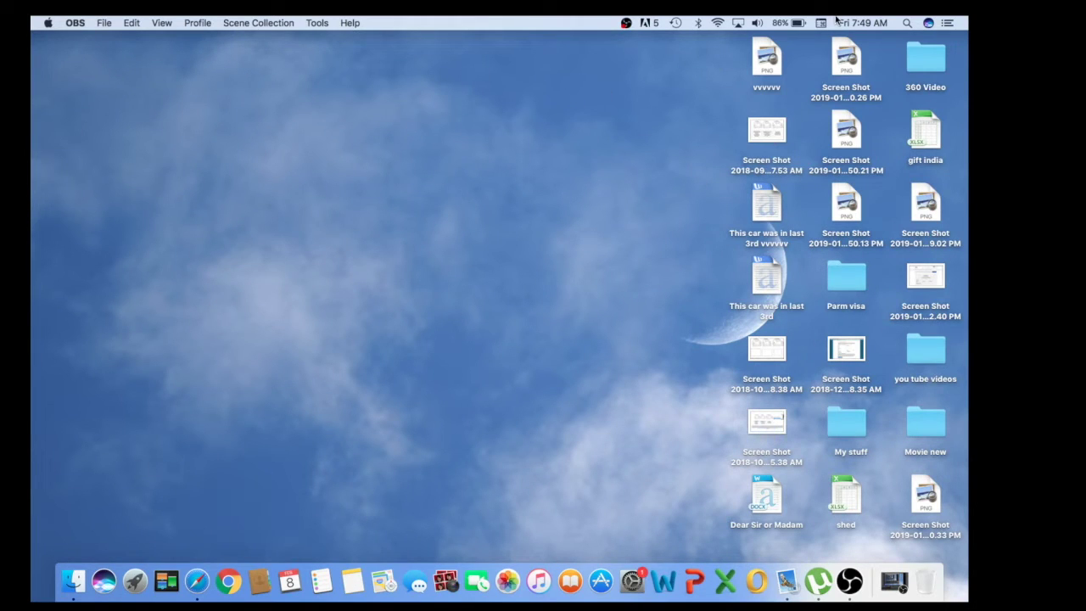
{"action": "left_click", "coordinate": [909, 26]}
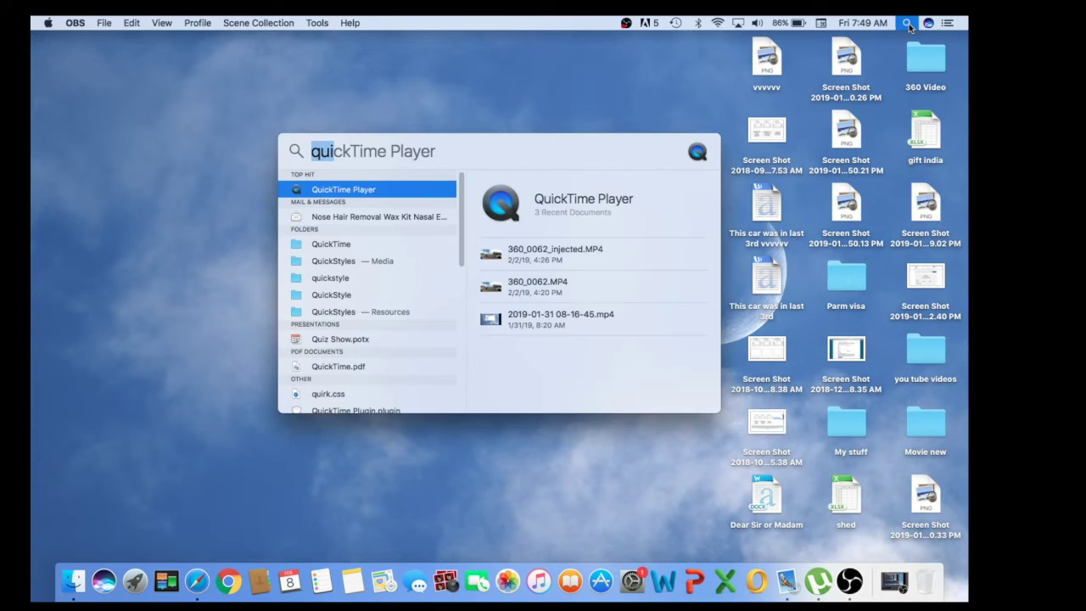
Step: Replace the old Spotlight query with 'quic' and launch QuickTime Player
{"action": "left_click", "coordinate": [440, 151]}
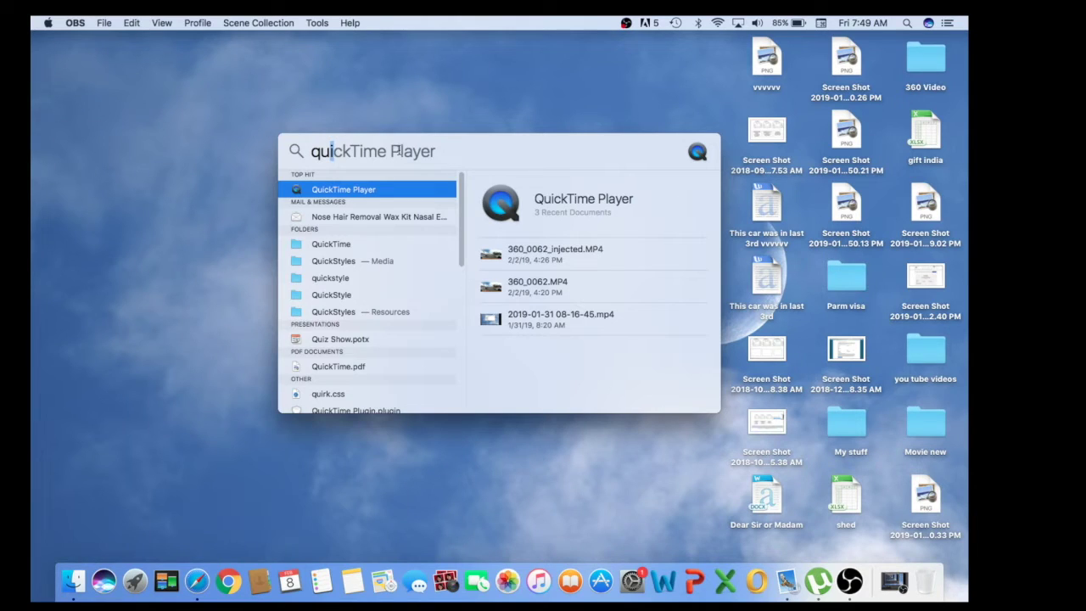
{"action": "key", "text": "BackSpace"}
{"action": "key", "text": "BackSpace"}
{"action": "key", "text": "BackSpace"}
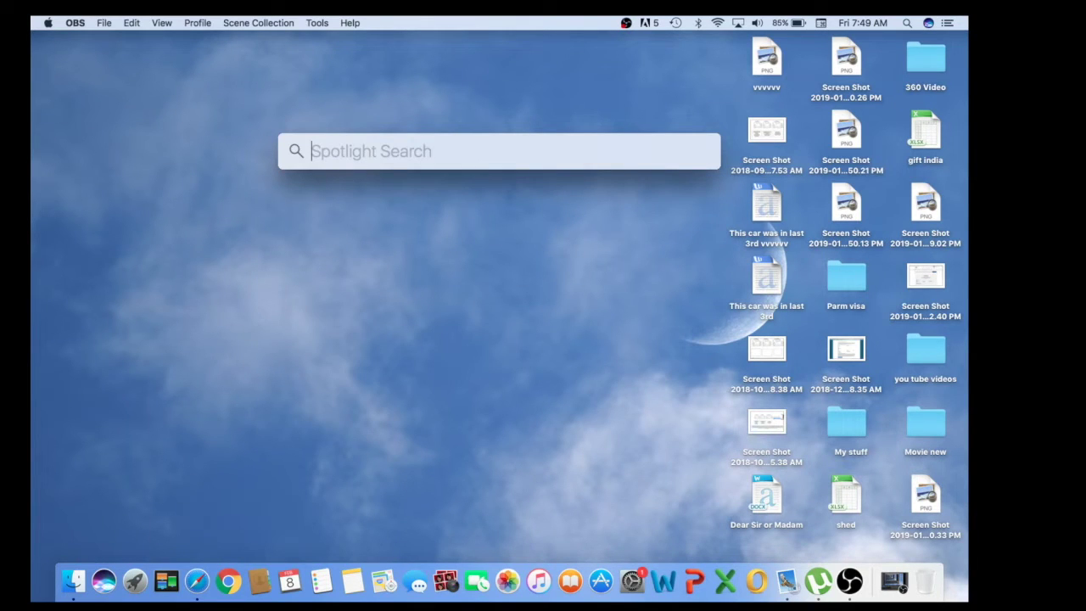
{"action": "type", "text": "quic"}
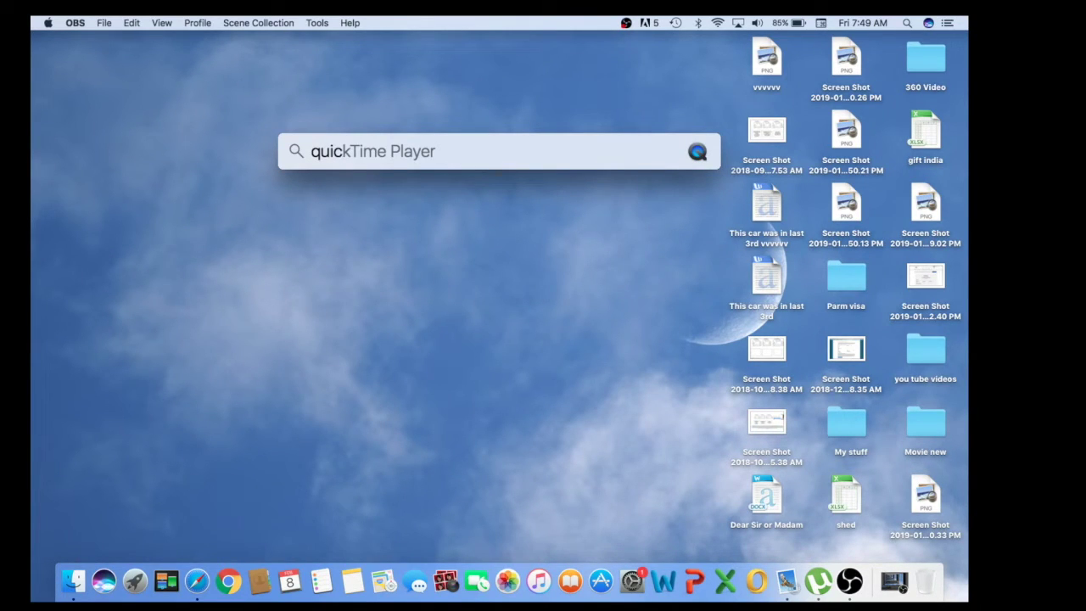
{"action": "key", "text": "Return"}
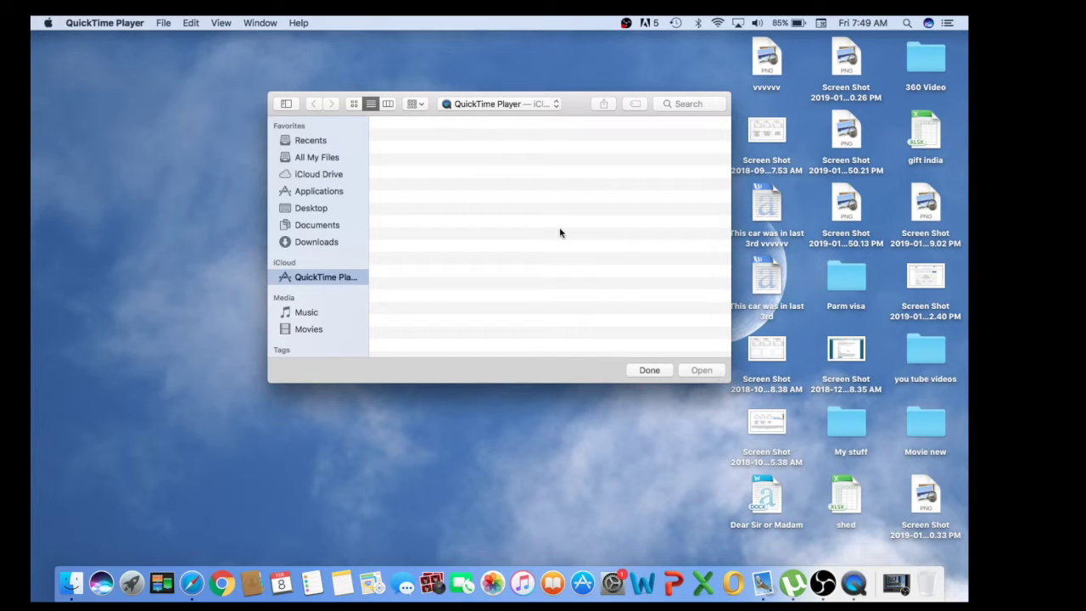
Step: Close the file-open window with Done and show QuickTime's File menu
{"action": "left_click", "coordinate": [648, 372]}
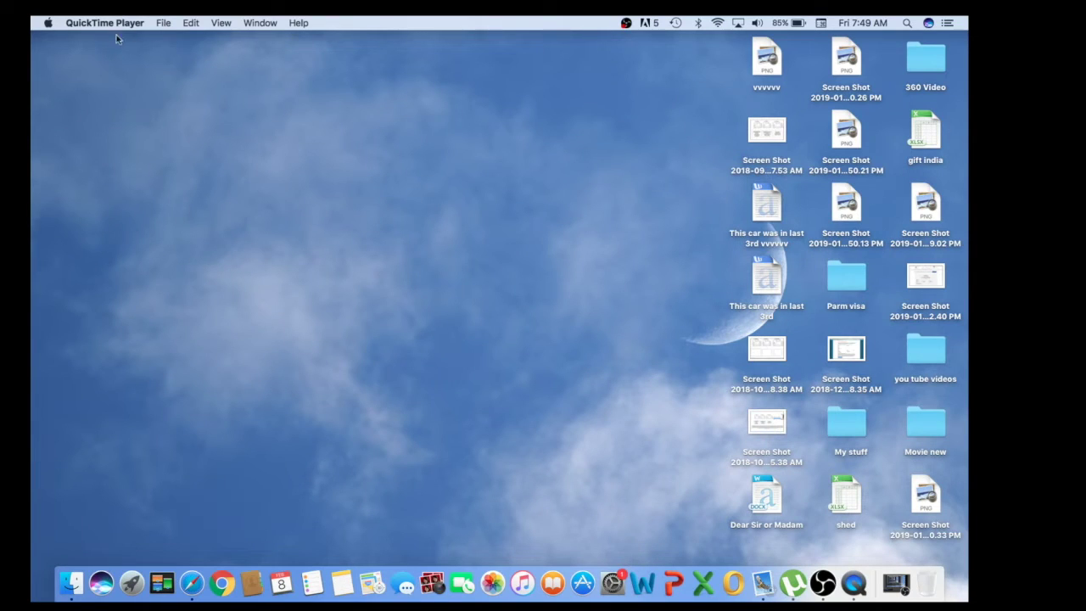
{"action": "left_click", "coordinate": [164, 24]}
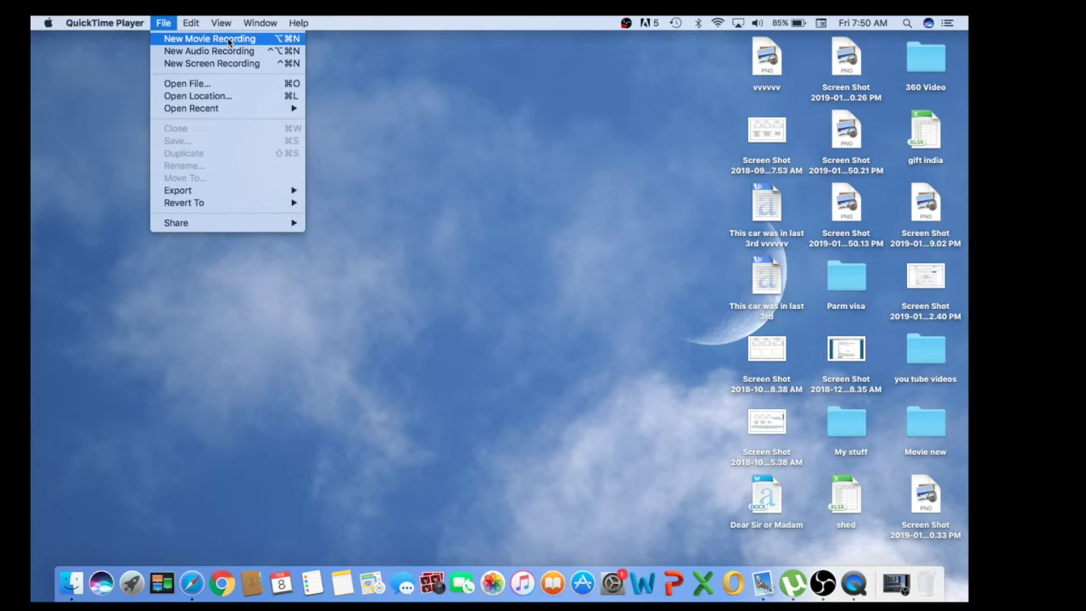
Step: Start a New Screen Recording, check its microphone options unchanged, and switch to Safari
{"action": "left_click", "coordinate": [218, 64]}
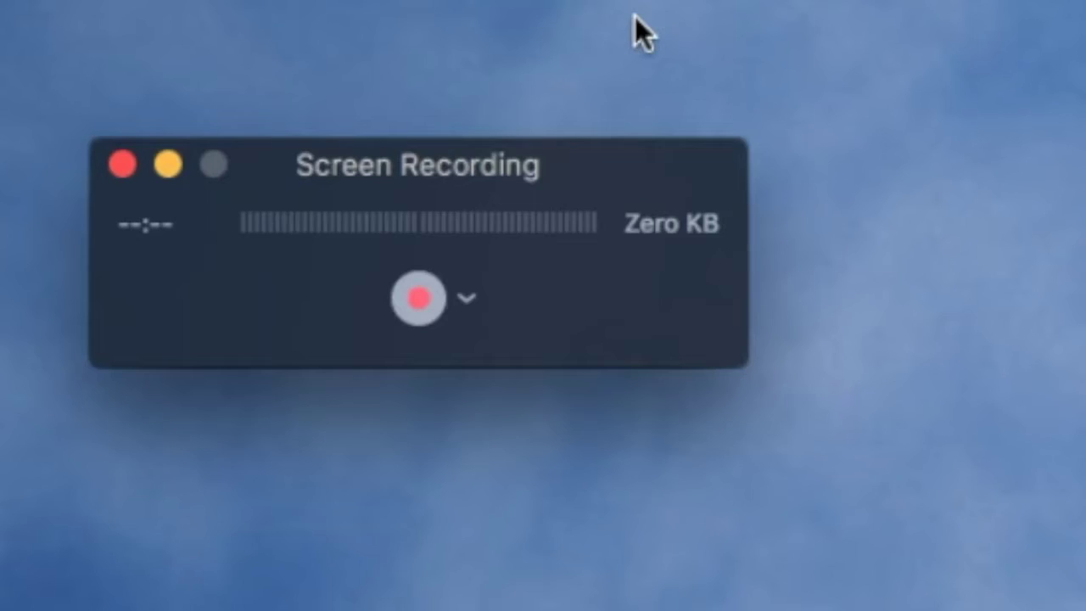
{"action": "left_click", "coordinate": [469, 300]}
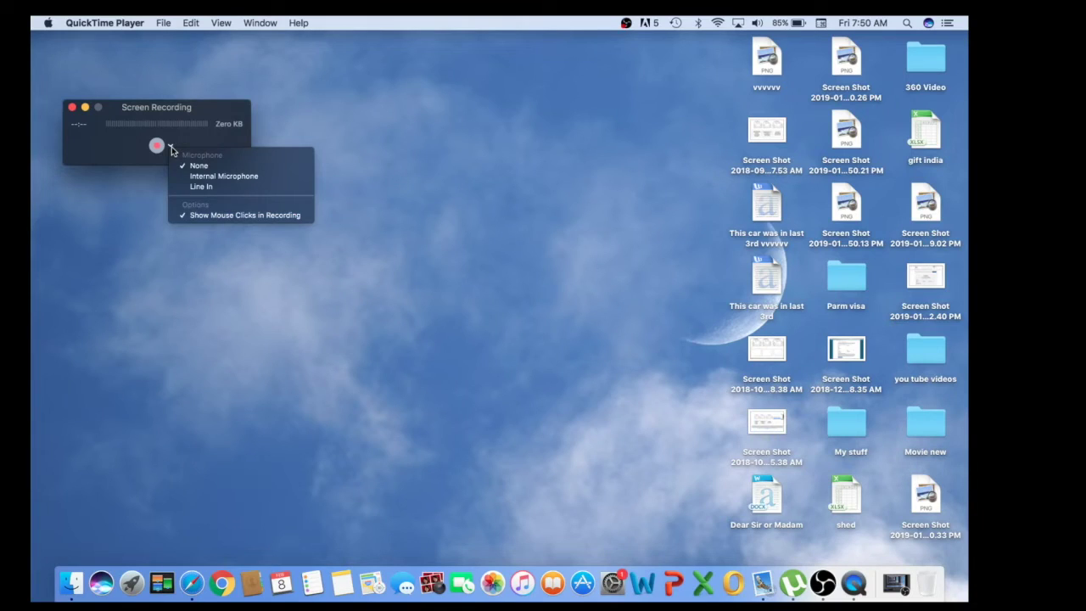
{"action": "left_click", "coordinate": [172, 149]}
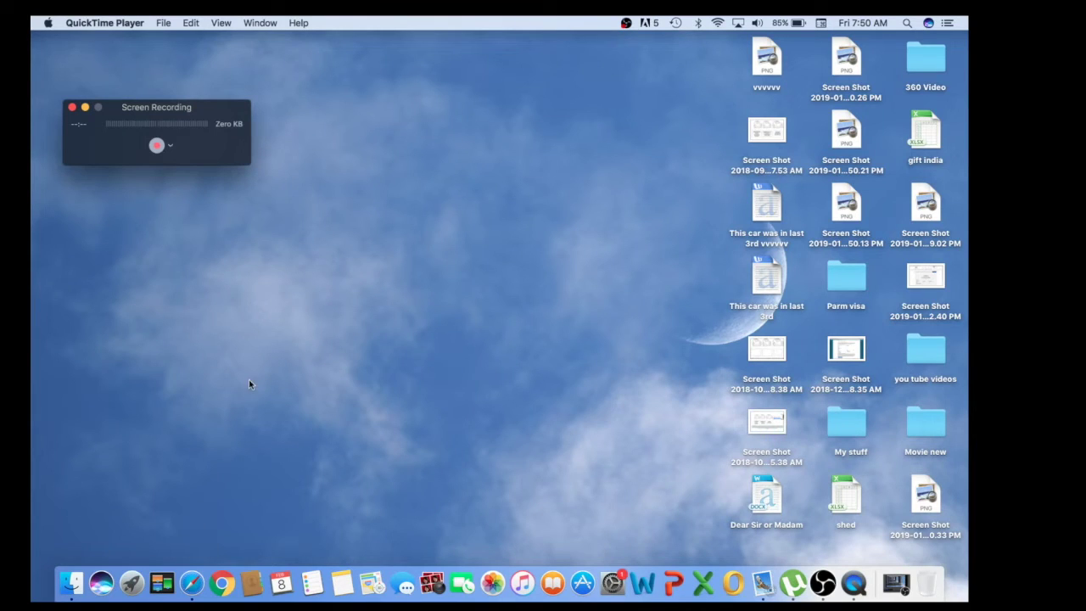
{"action": "left_click", "coordinate": [193, 584]}
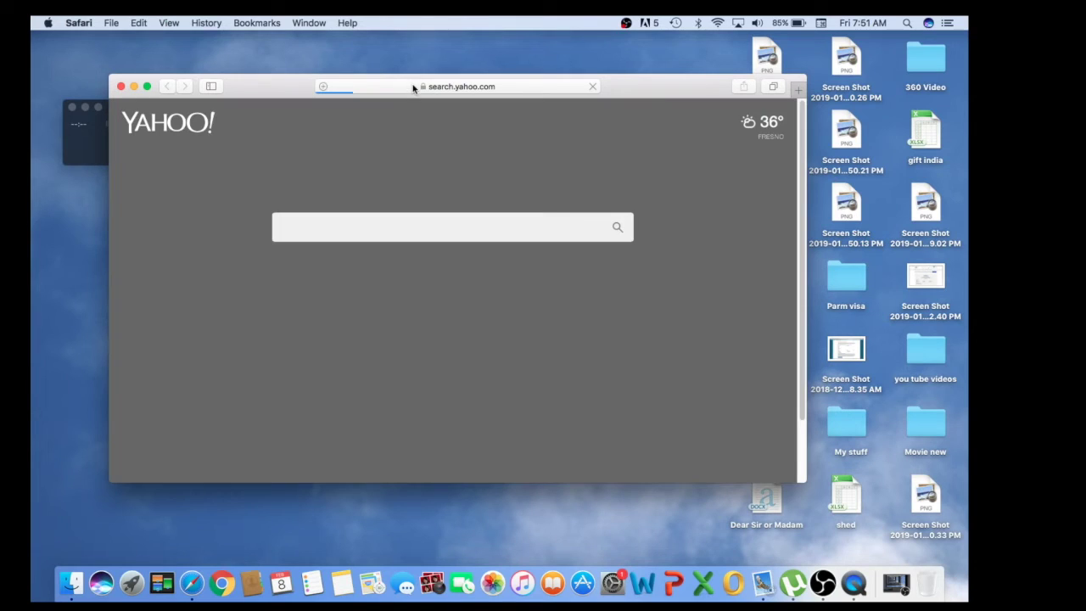
Step: Go to youtube.com and move the Safari window to uncover the recording panel
{"action": "left_click", "coordinate": [440, 89]}
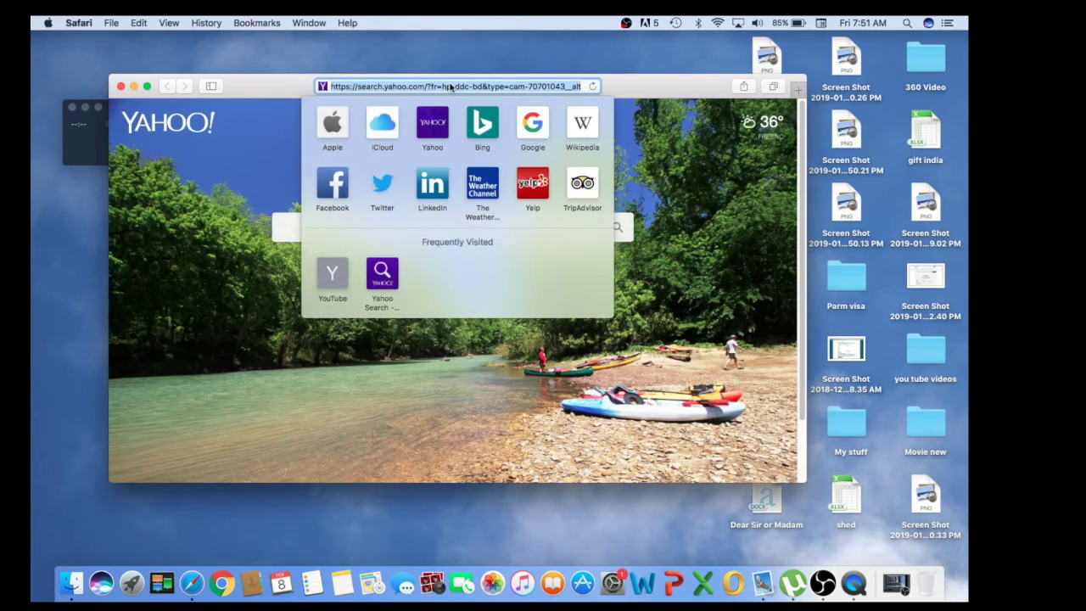
{"action": "key", "text": "BackSpace"}
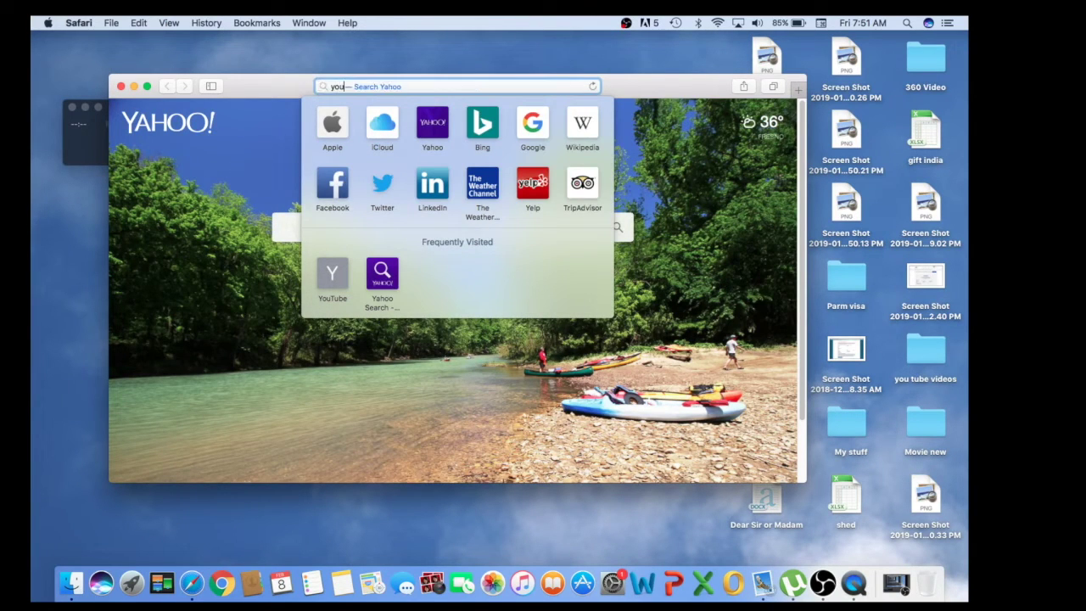
{"action": "type", "text": "you"}
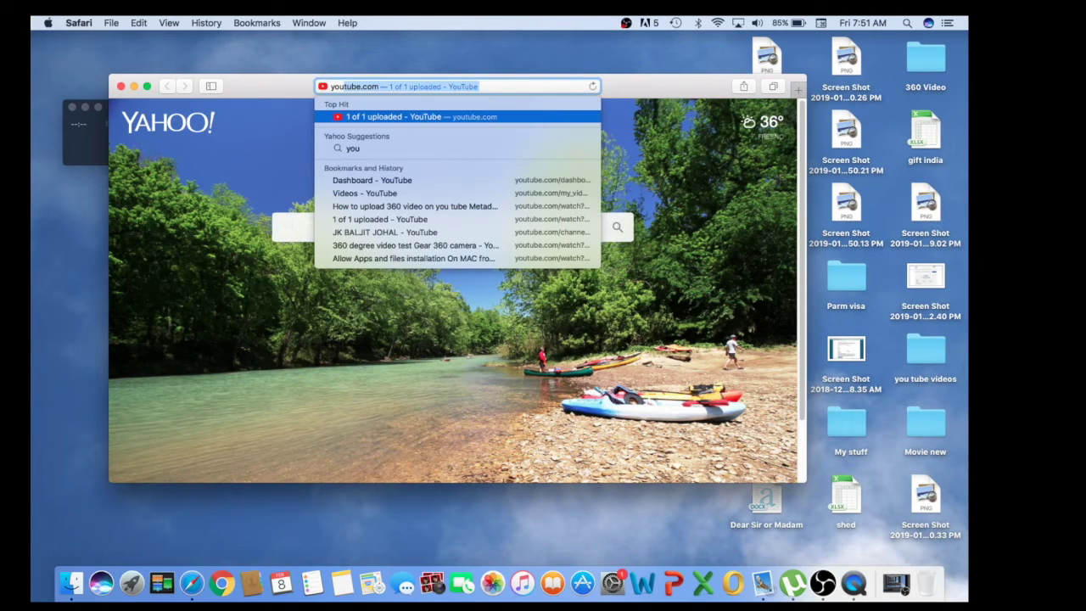
{"action": "left_click", "coordinate": [503, 118]}
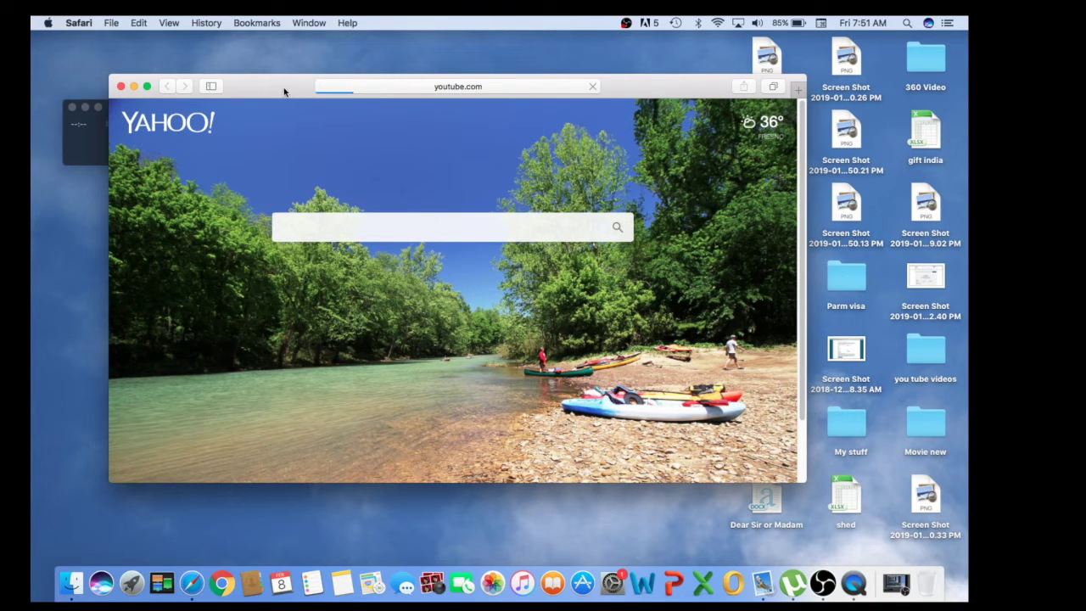
{"action": "left_click_drag", "start_coordinate": [283, 91], "coordinate": [342, 153]}
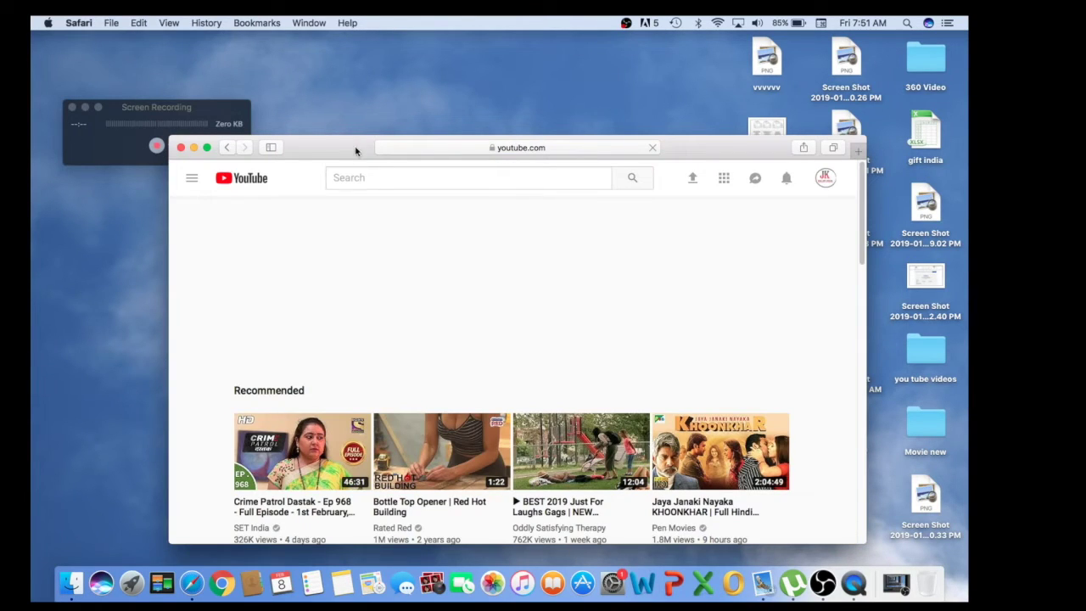
{"action": "left_click_drag", "start_coordinate": [353, 154], "coordinate": [348, 131]}
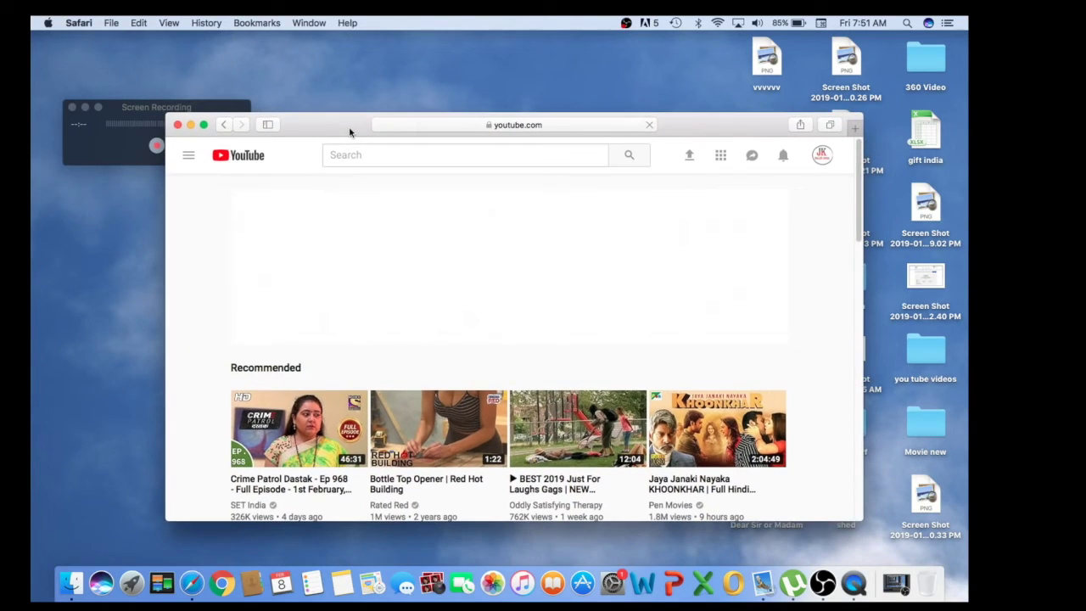
Step: Open the account's YouTube channel page and bring the Screen Recording window forward
{"action": "left_click", "coordinate": [819, 161]}
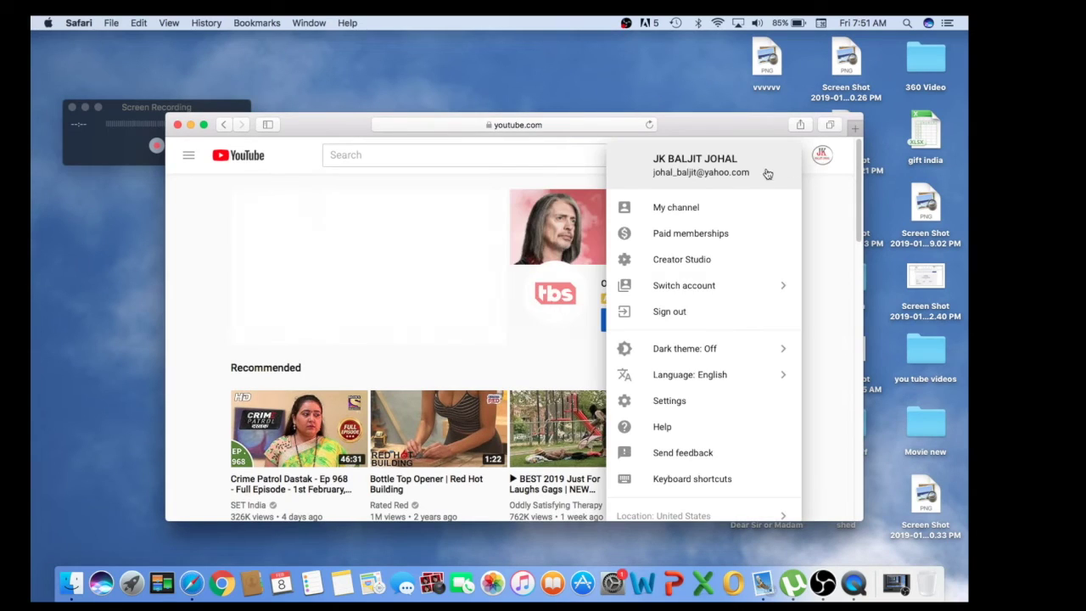
{"action": "left_click", "coordinate": [683, 209]}
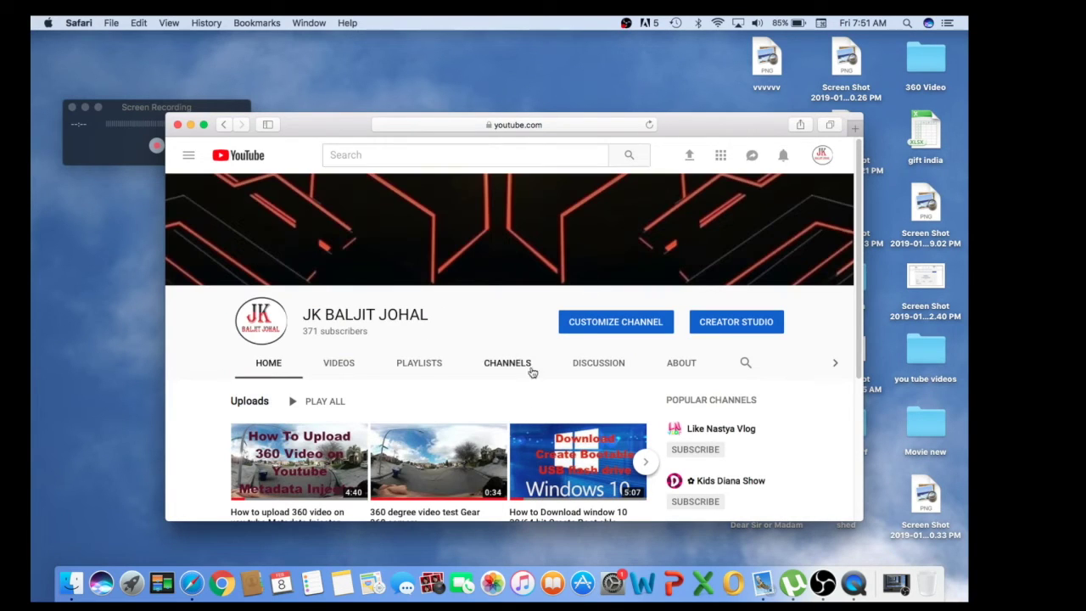
{"action": "key", "text": "super+t"}
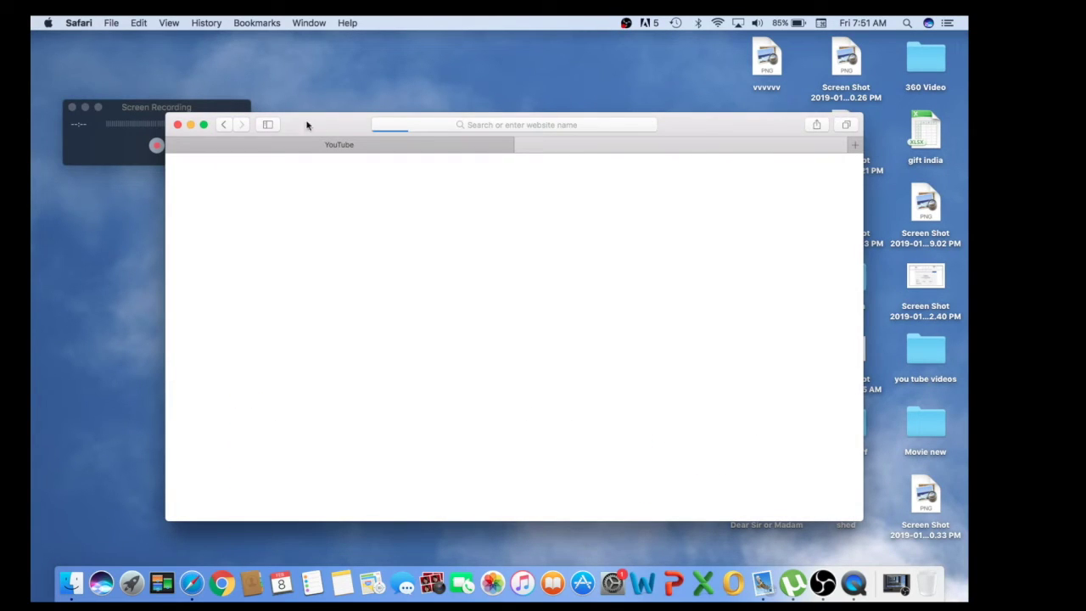
{"action": "left_click", "coordinate": [521, 145]}
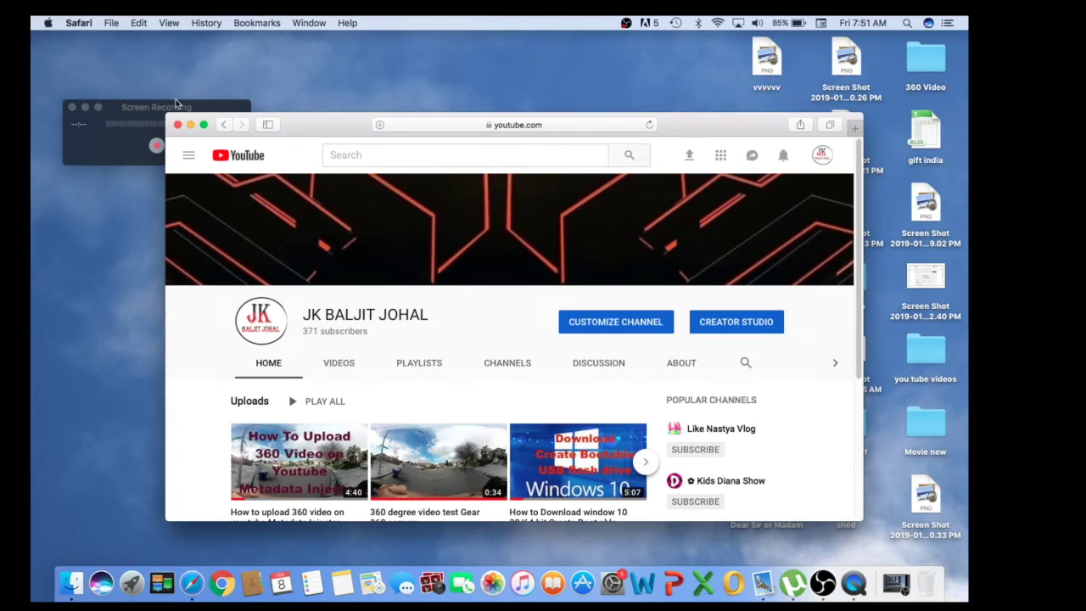
{"action": "left_click", "coordinate": [147, 114]}
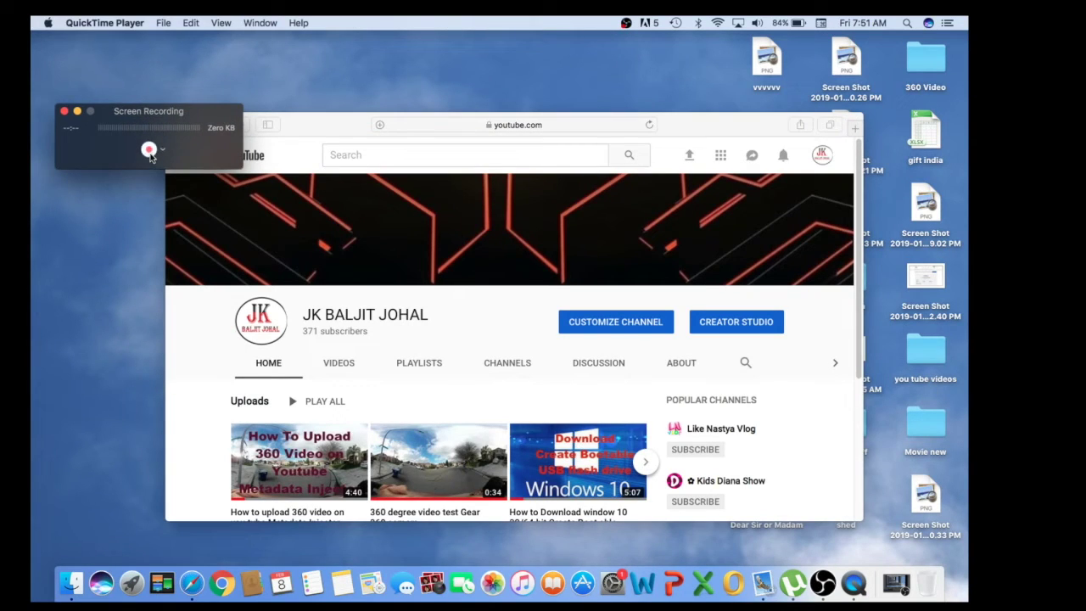
Step: Record only a selected area framing the Safari window with the YouTube channel page
{"action": "left_click", "coordinate": [154, 146]}
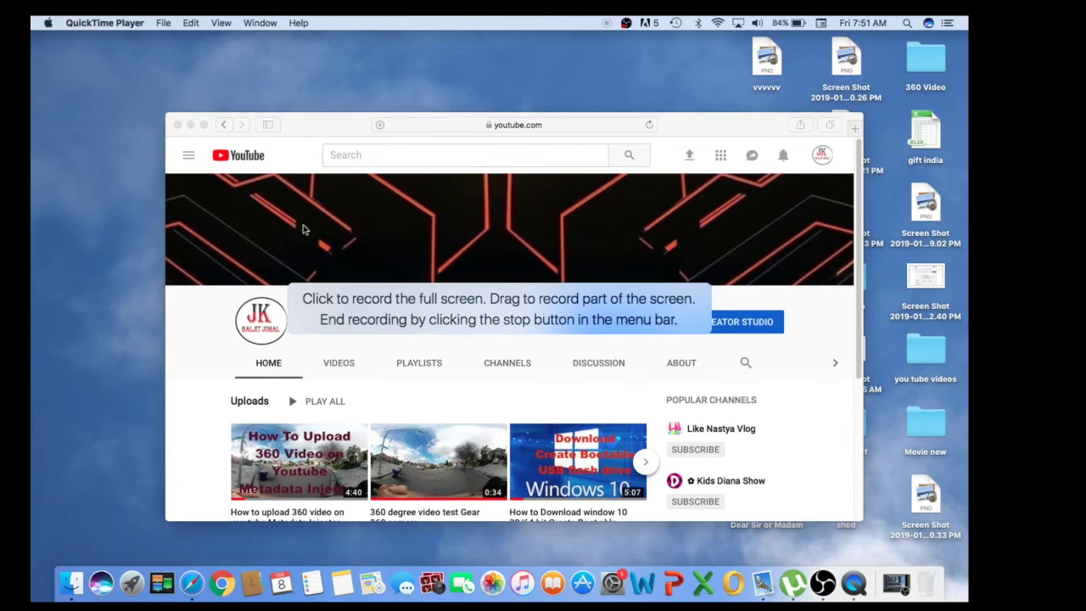
{"action": "left_click_drag", "start_coordinate": [168, 117], "coordinate": [867, 526]}
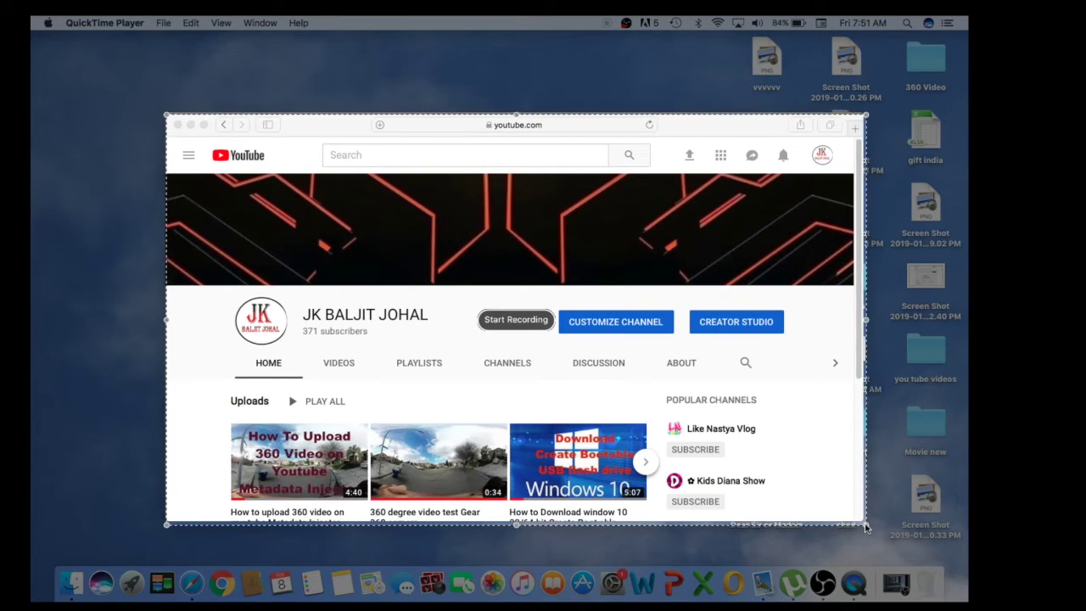
{"action": "left_click", "coordinate": [515, 322]}
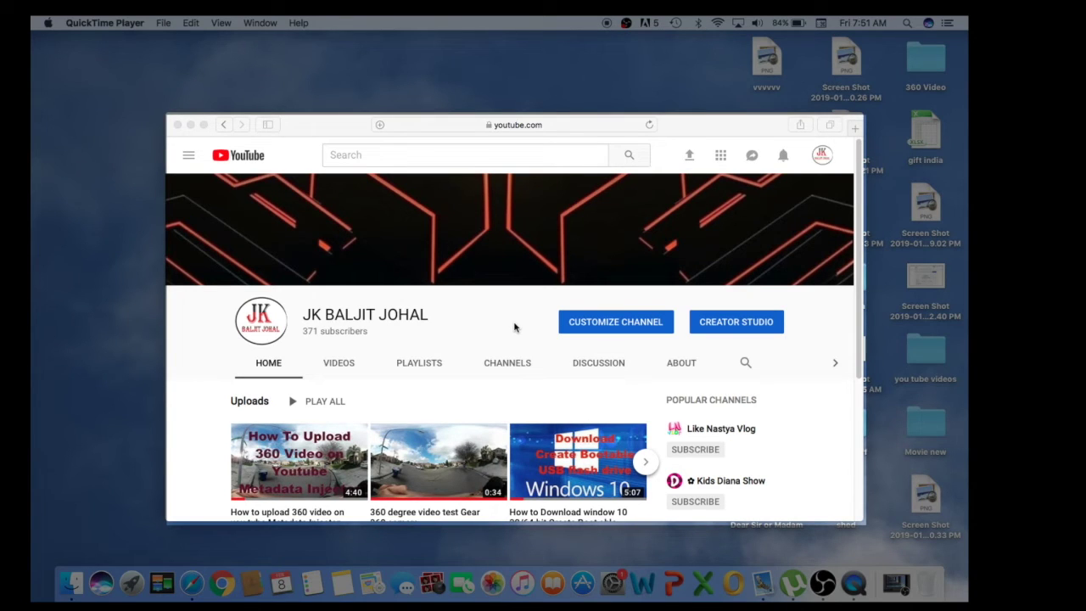
Step: Scroll the channel uploads and open the '360 degree video test Gear 360 camera' video
{"action": "scroll", "coordinate": [514, 328], "scroll_direction": "down", "scroll_amount": 5}
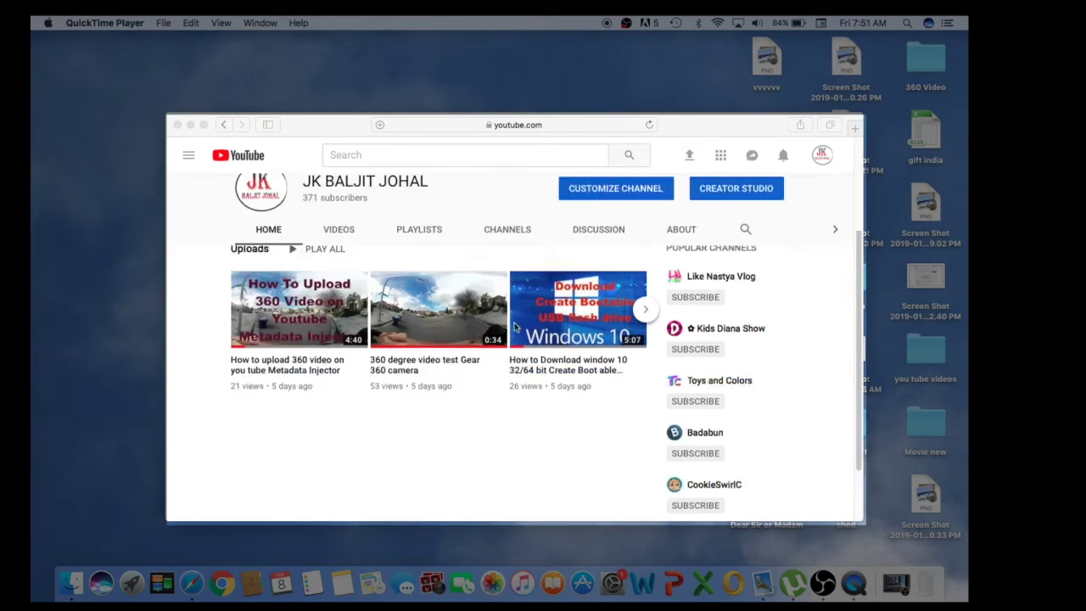
{"action": "scroll", "coordinate": [509, 326], "scroll_direction": "up", "scroll_amount": 5}
{"action": "left_click", "coordinate": [500, 321]}
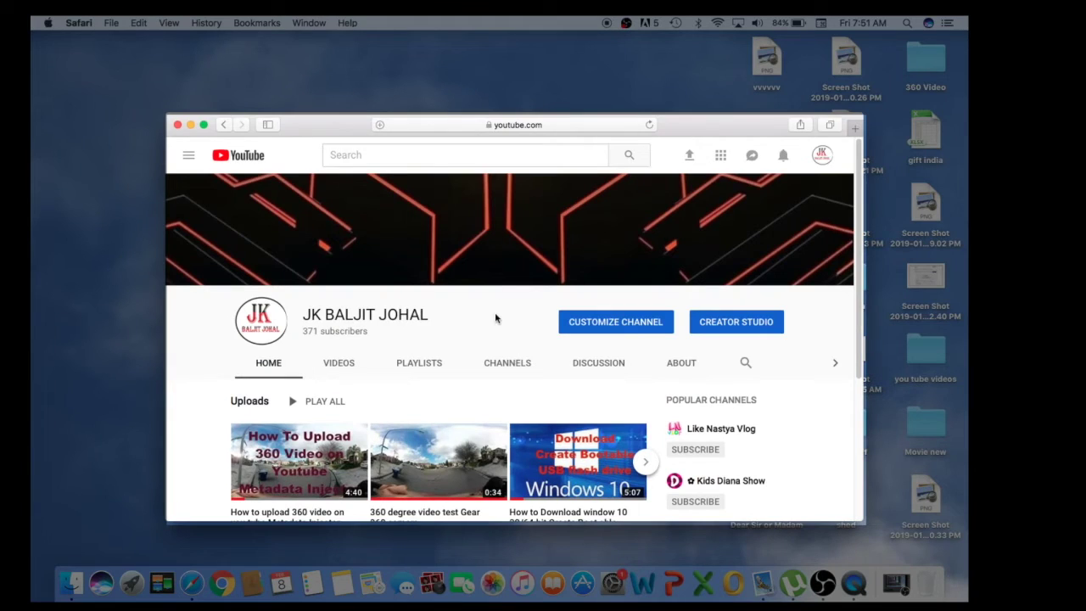
{"action": "scroll", "coordinate": [496, 317], "scroll_direction": "down", "scroll_amount": 5}
{"action": "scroll", "coordinate": [497, 317], "scroll_direction": "up", "scroll_amount": 5}
{"action": "scroll", "coordinate": [318, 370], "scroll_direction": "down", "scroll_amount": 4}
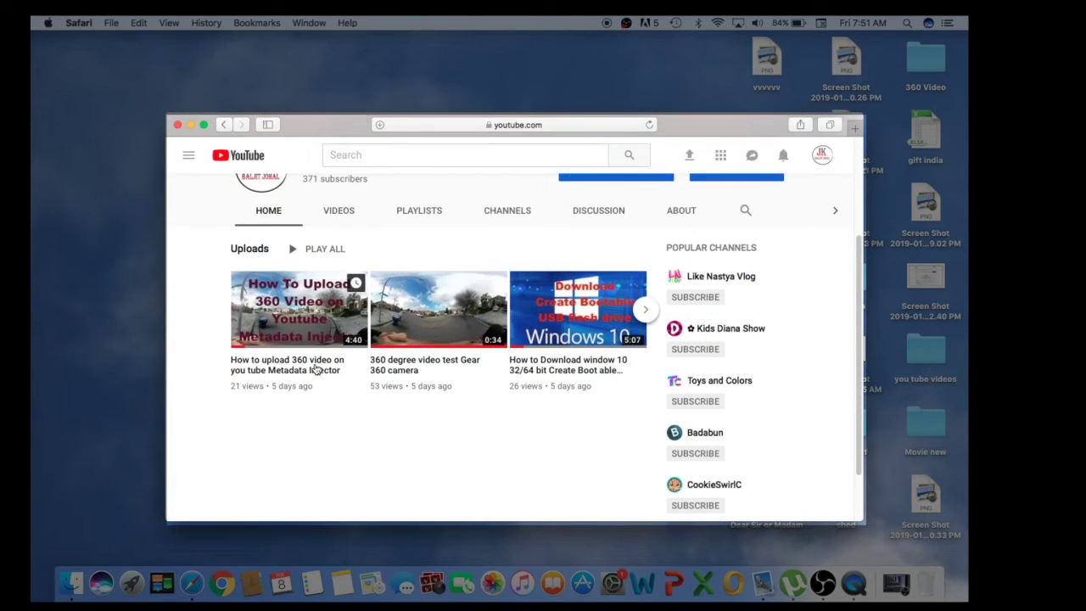
{"action": "scroll", "coordinate": [312, 369], "scroll_direction": "up", "scroll_amount": 4}
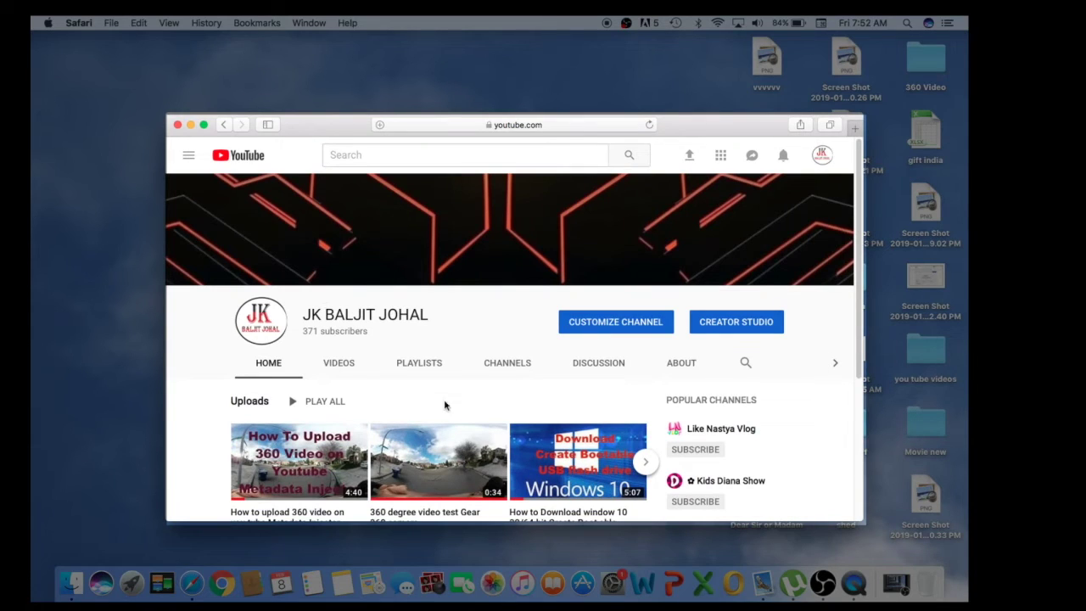
{"action": "scroll", "coordinate": [392, 462], "scroll_direction": "down", "scroll_amount": 5}
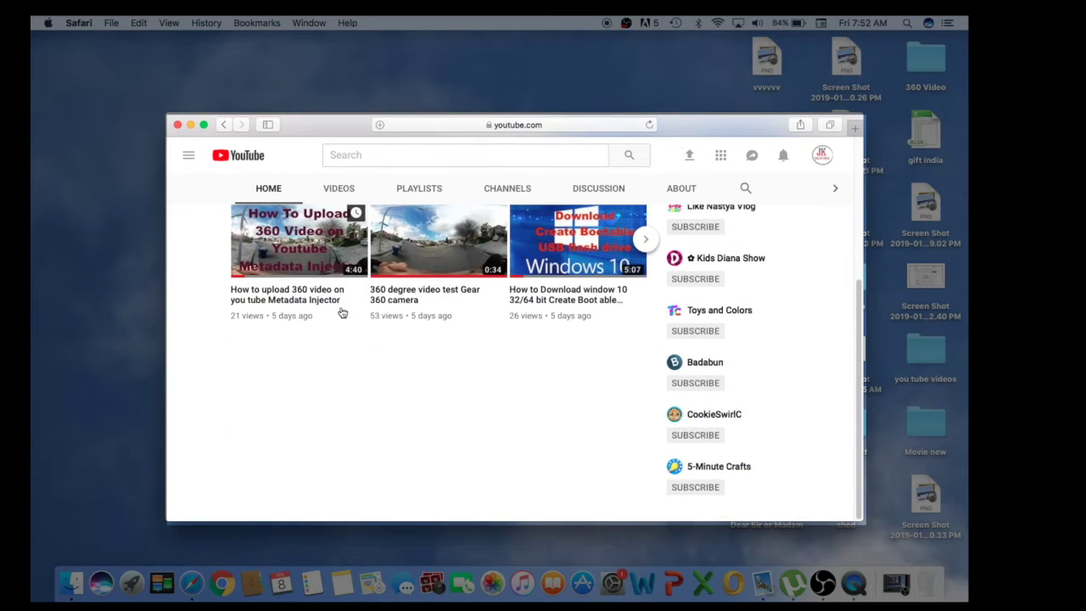
{"action": "left_click", "coordinate": [422, 241]}
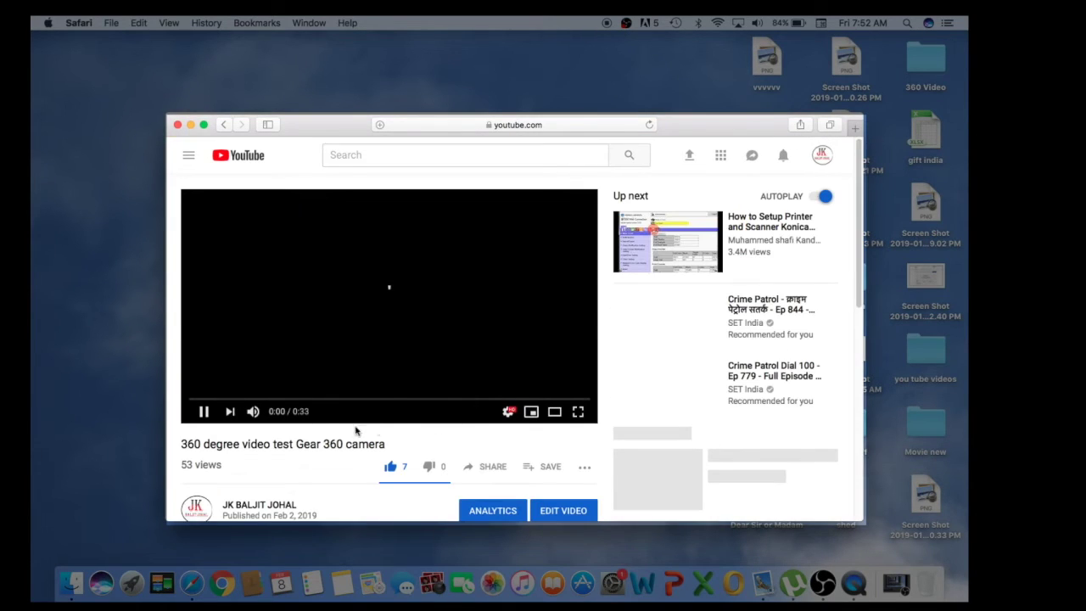
Step: Mute the 360 video, pan its view toward the ground, and stop the recording
{"action": "left_click", "coordinate": [253, 412]}
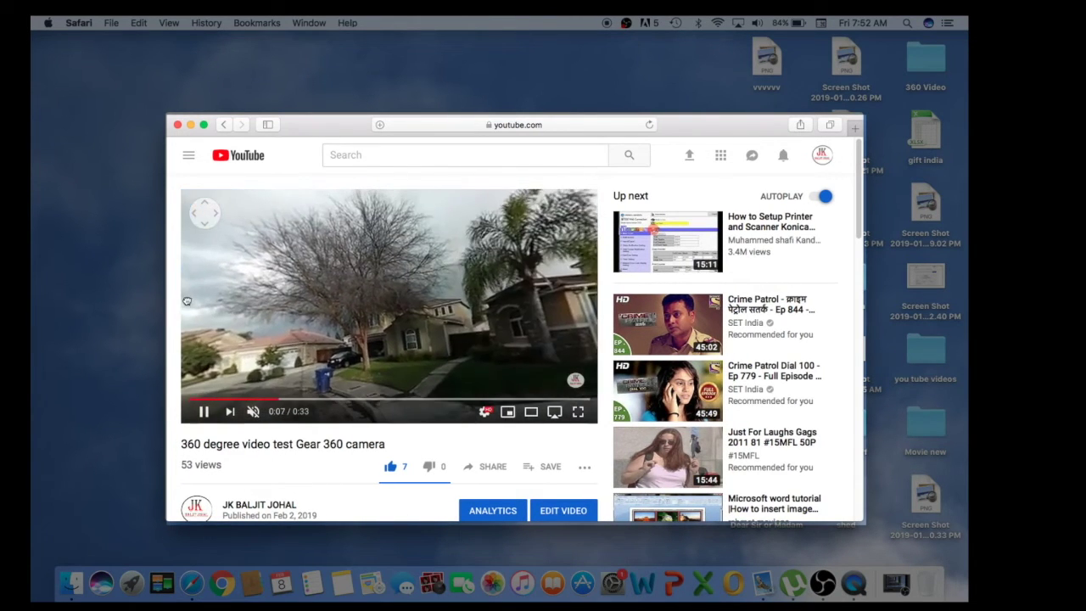
{"action": "left_click_drag", "start_coordinate": [301, 276], "coordinate": [228, 144]}
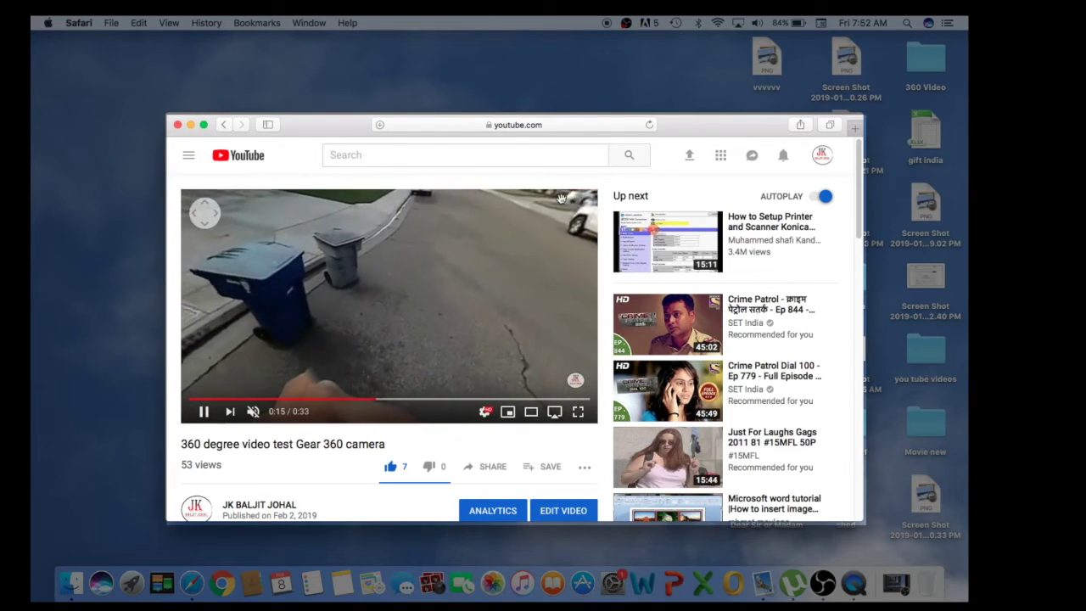
{"action": "left_click", "coordinate": [607, 24]}
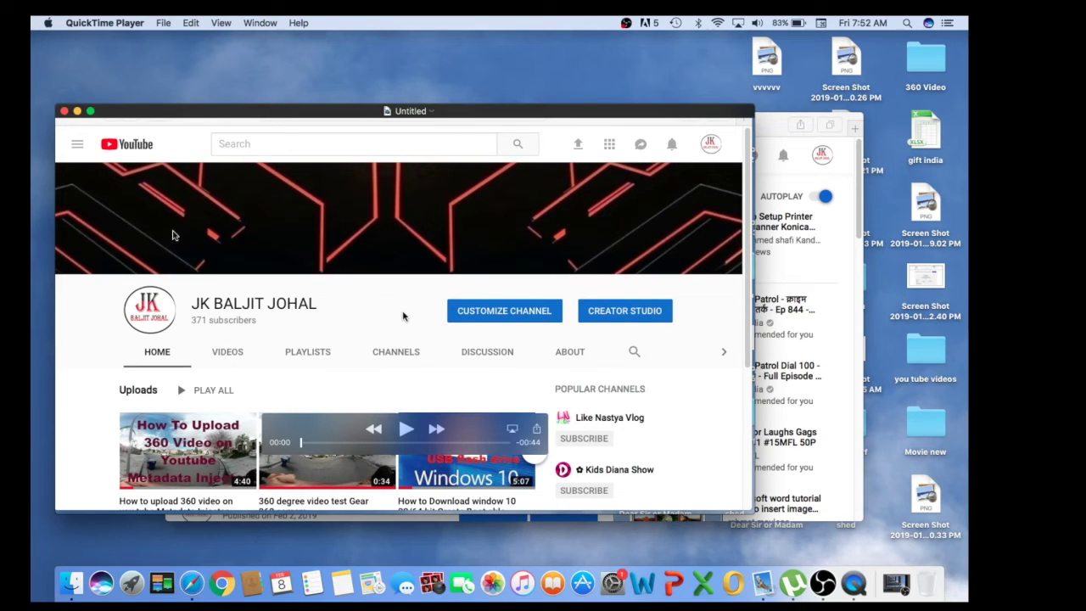
Step: Play back the Untitled 44-second recording, then close it to bring up the save prompt
{"action": "left_click", "coordinate": [406, 430]}
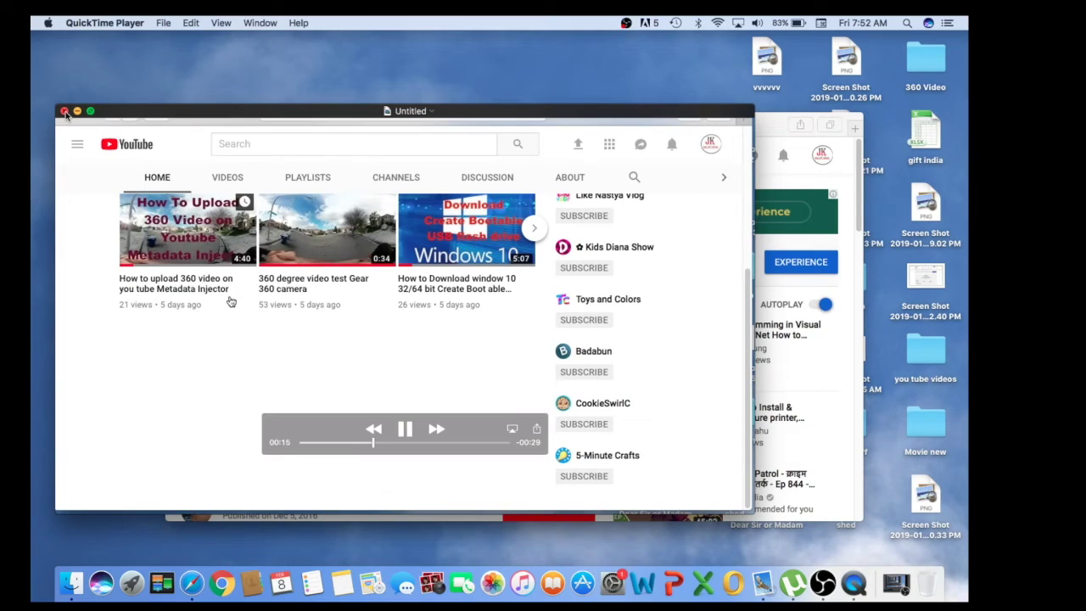
{"action": "left_click", "coordinate": [65, 111]}
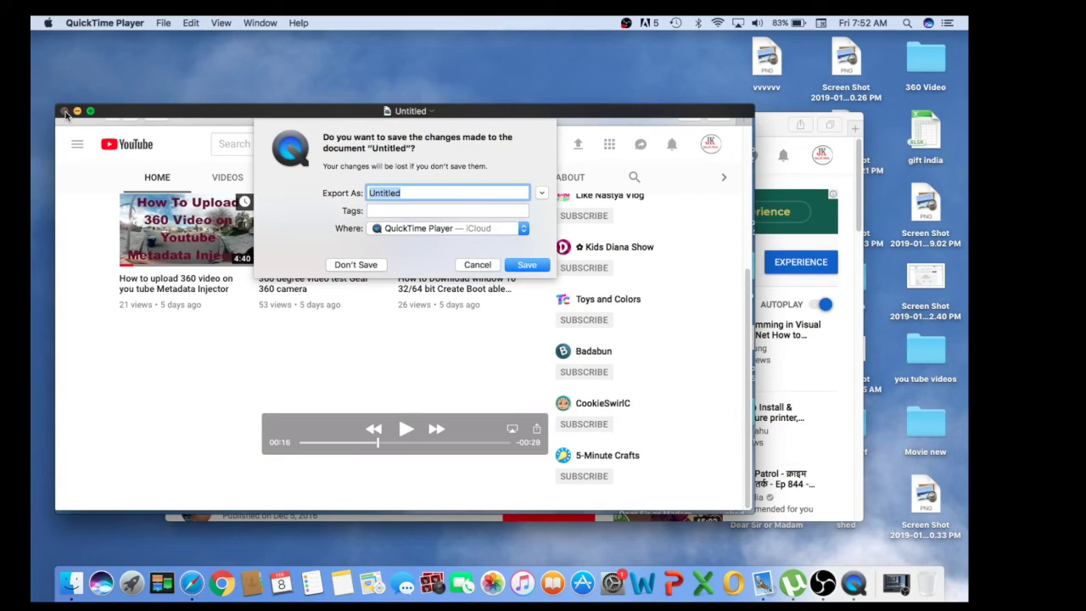
Step: Save the recording to the Desktop under the name 'quick time screen recorder test'
{"action": "left_click", "coordinate": [407, 230]}
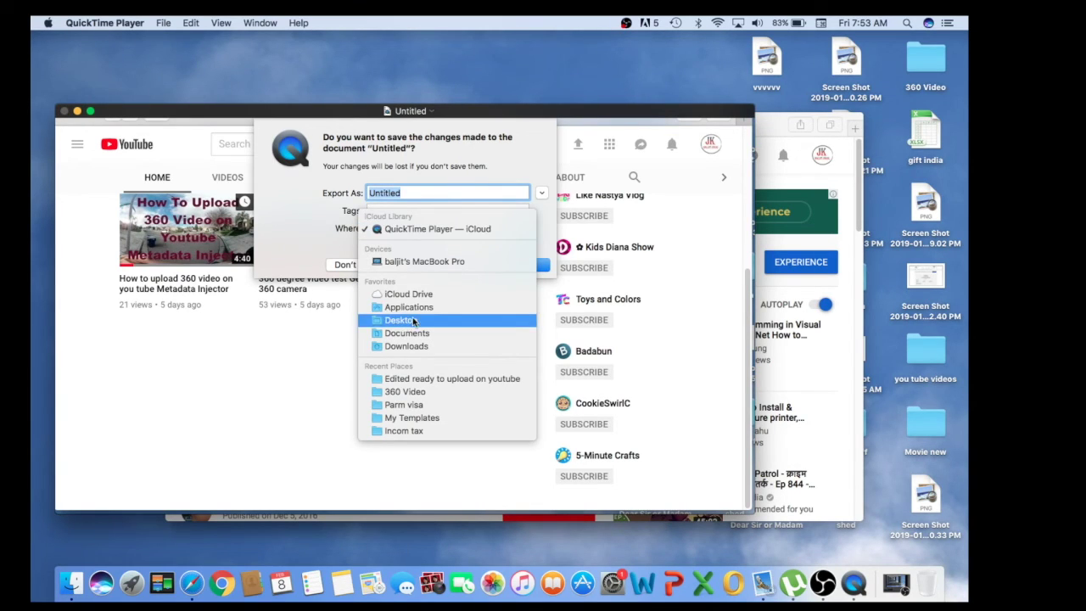
{"action": "left_click", "coordinate": [405, 286]}
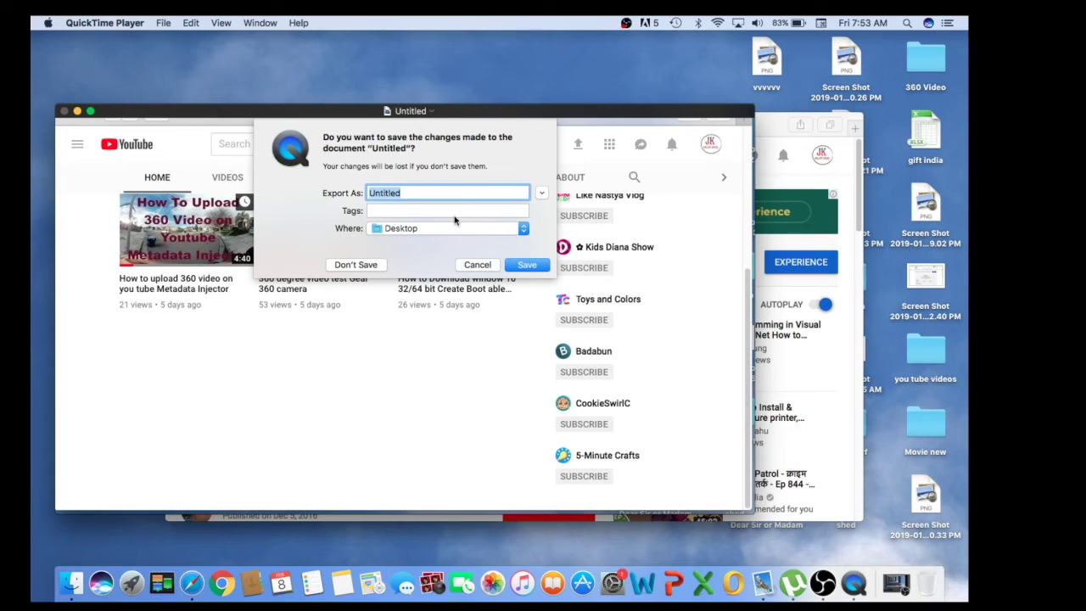
{"action": "type", "text": "quick time screen recorder test"}
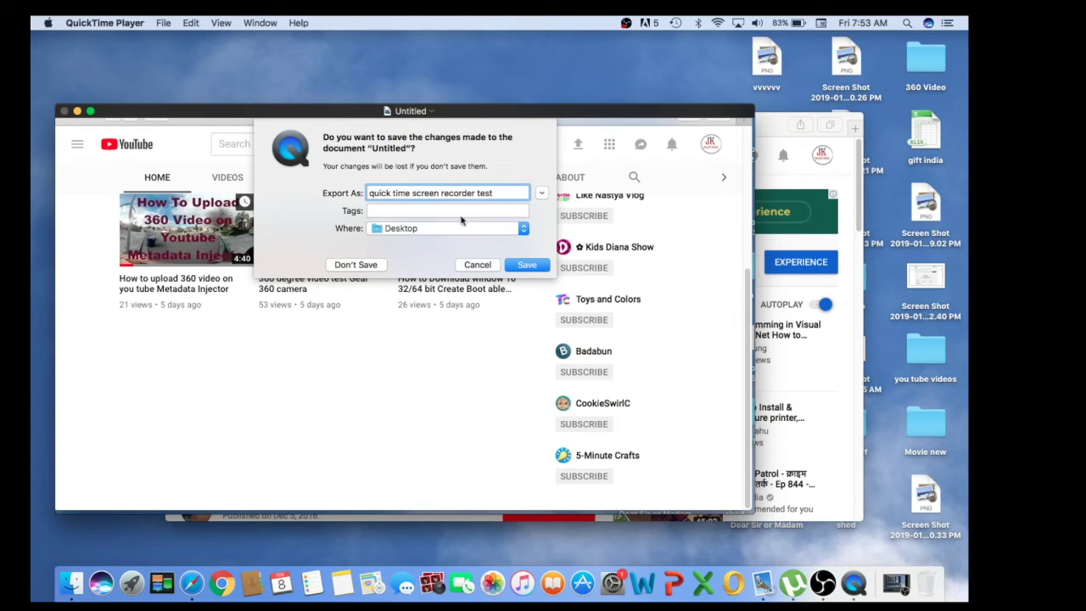
{"action": "left_click", "coordinate": [527, 265]}
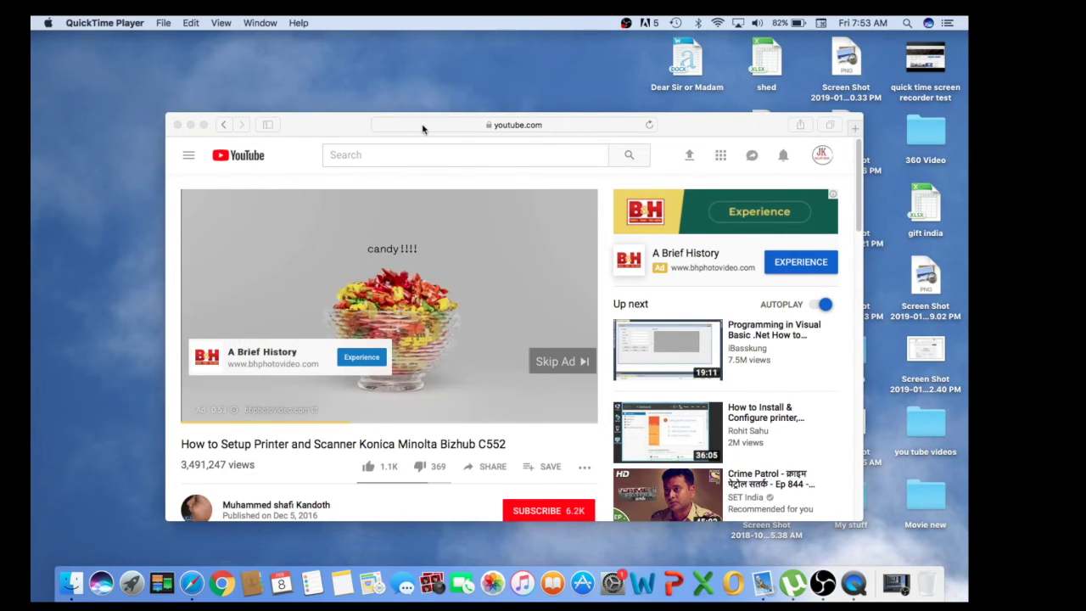
Step: Close the Safari YouTube window and begin a new screen recording
{"action": "left_click", "coordinate": [177, 125]}
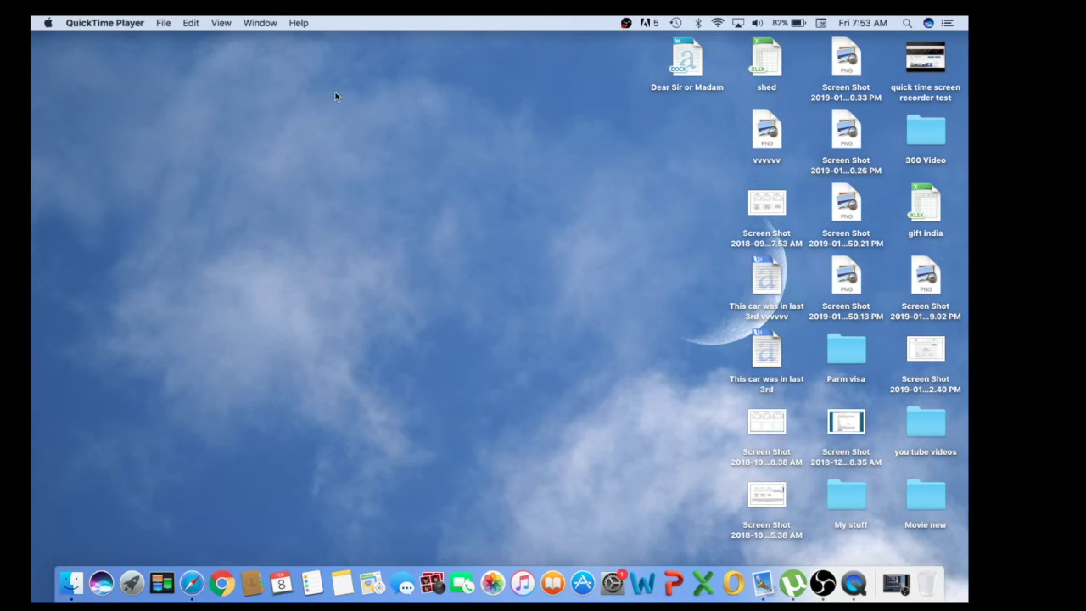
{"action": "left_click", "coordinate": [161, 23]}
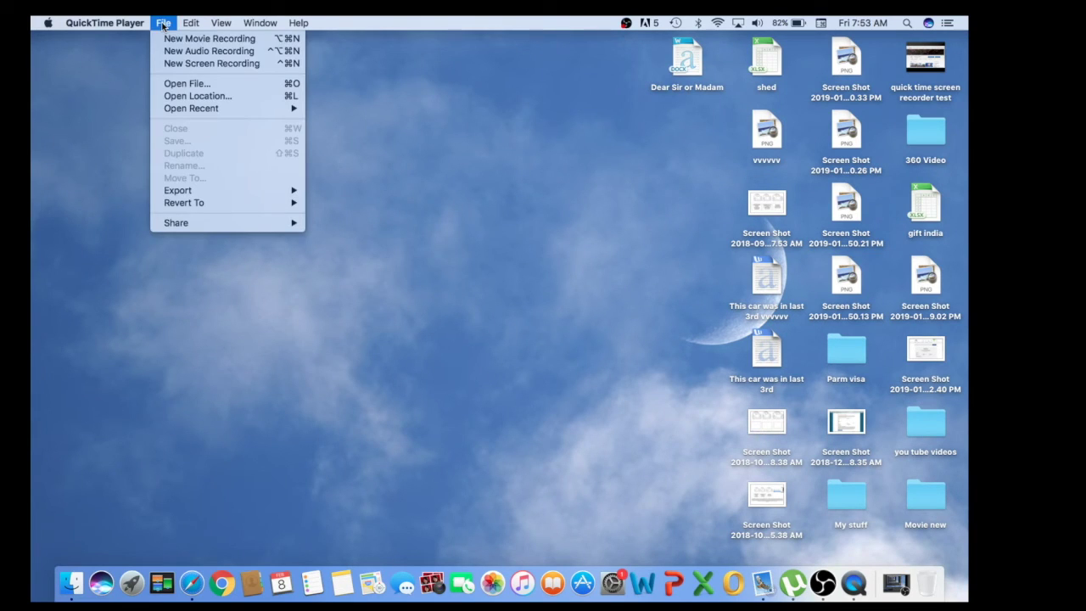
{"action": "left_click", "coordinate": [174, 65]}
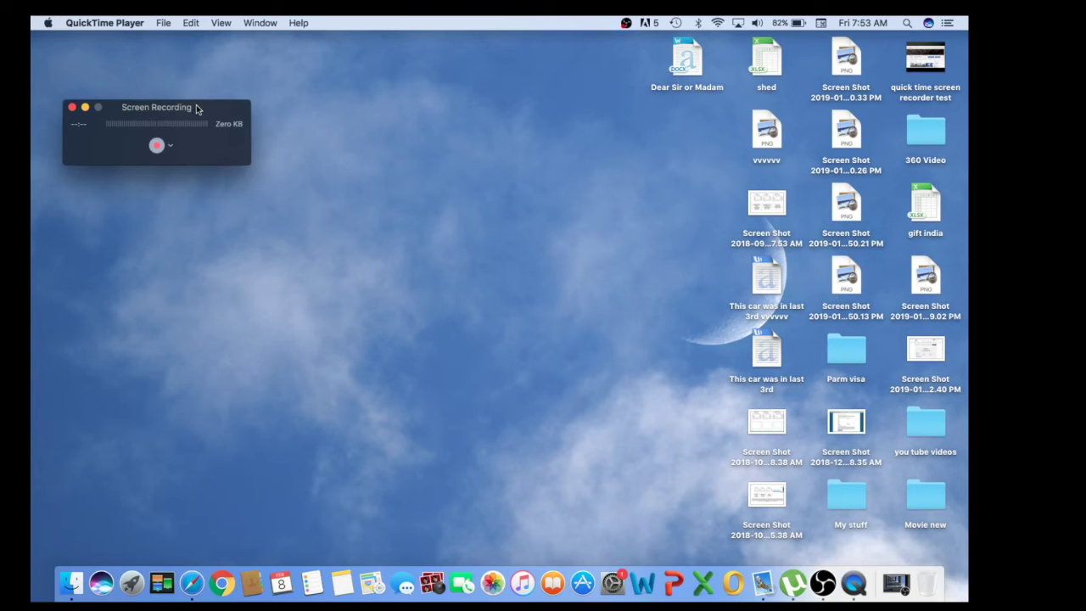
Step: Capture the full screen, then start a new webcam movie recording
{"action": "left_click", "coordinate": [157, 147]}
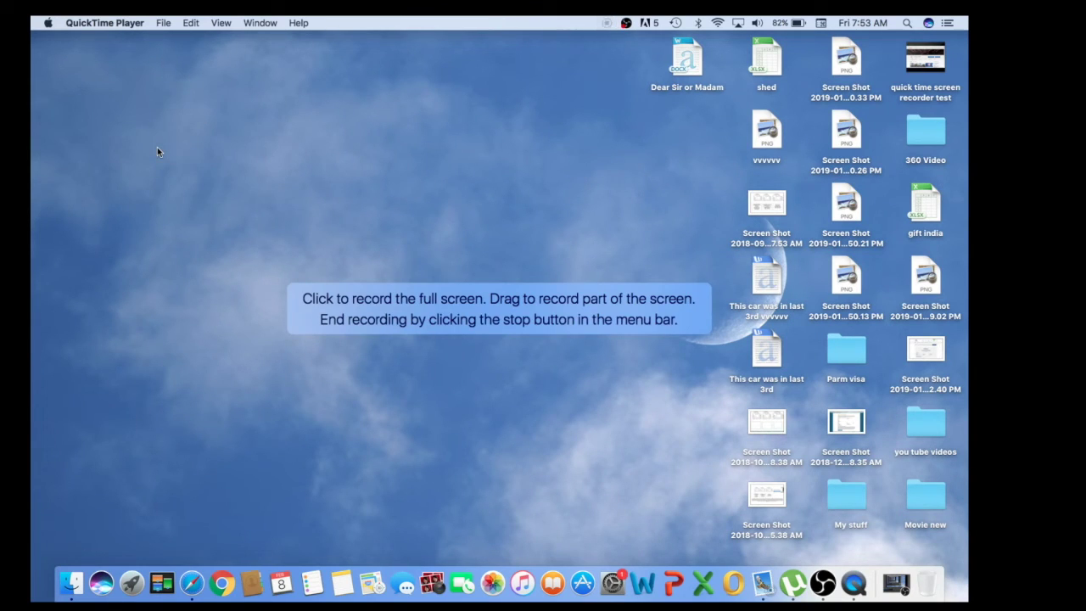
{"action": "left_click", "coordinate": [361, 316]}
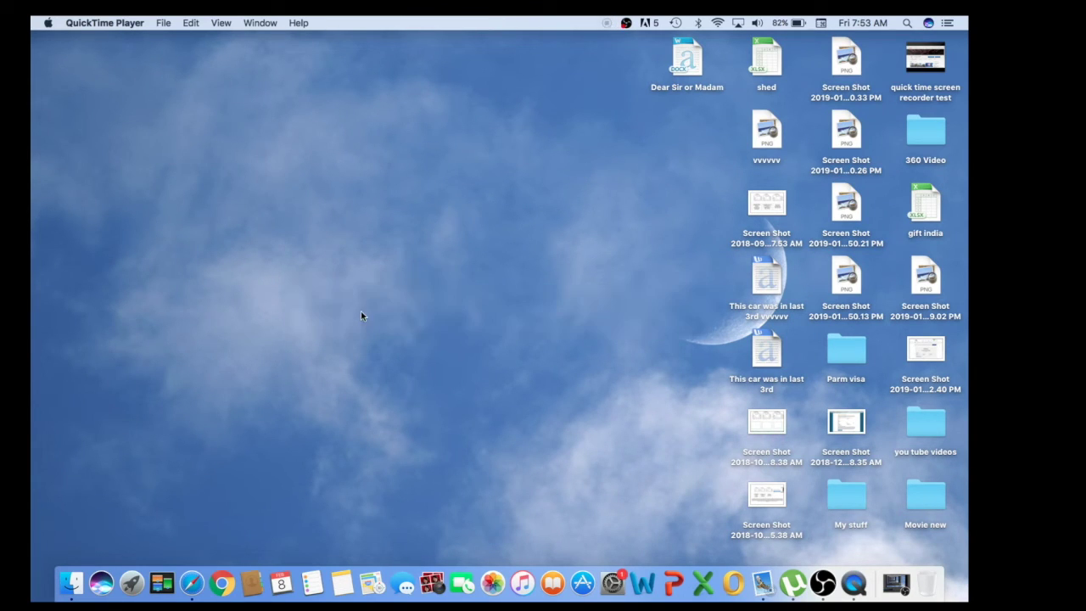
{"action": "left_click", "coordinate": [164, 24]}
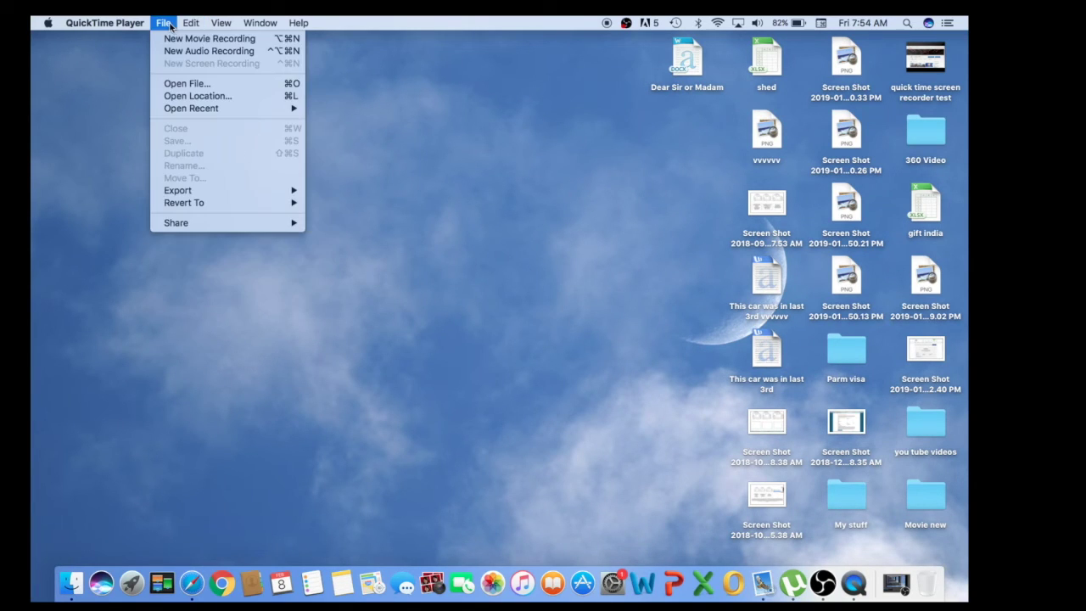
{"action": "left_click", "coordinate": [172, 39]}
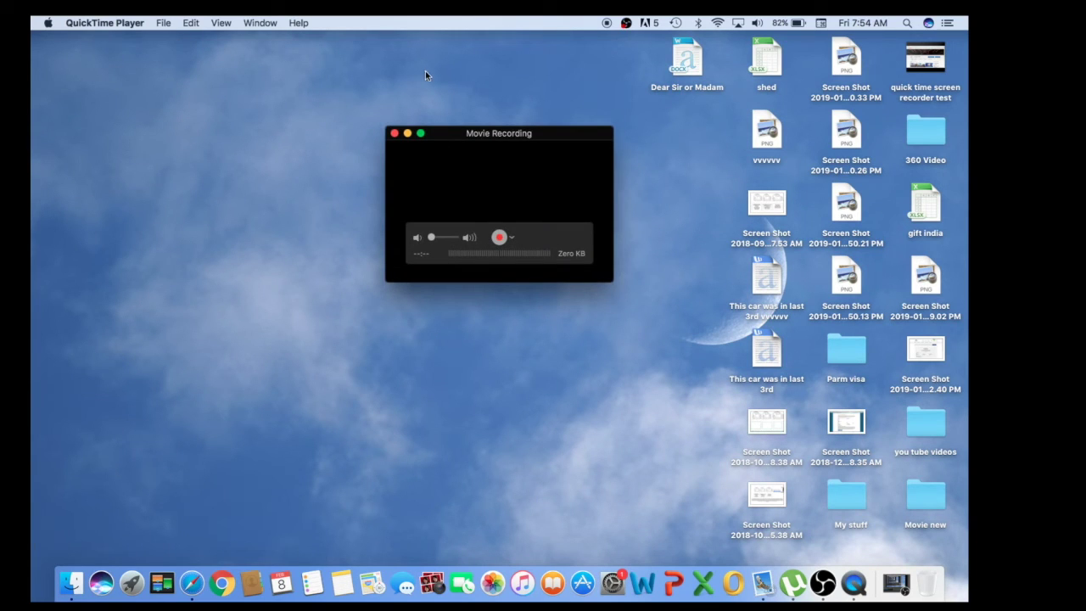
Step: Shrink the webcam Movie Recording preview into a small window at the desktop's lower right
{"action": "left_click_drag", "start_coordinate": [516, 134], "coordinate": [553, 196]}
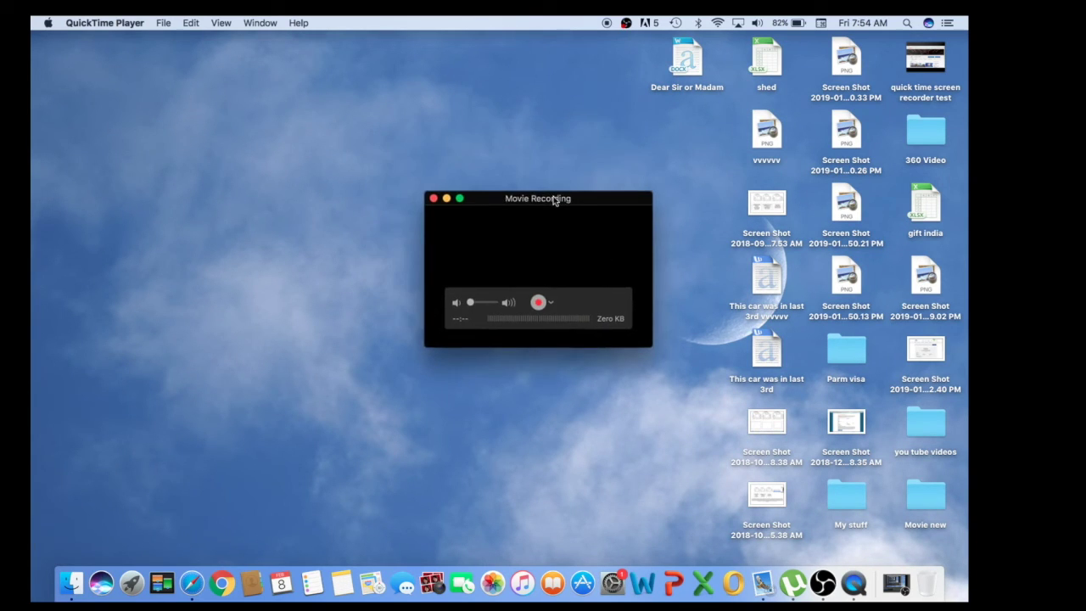
{"action": "double_click", "coordinate": [554, 196]}
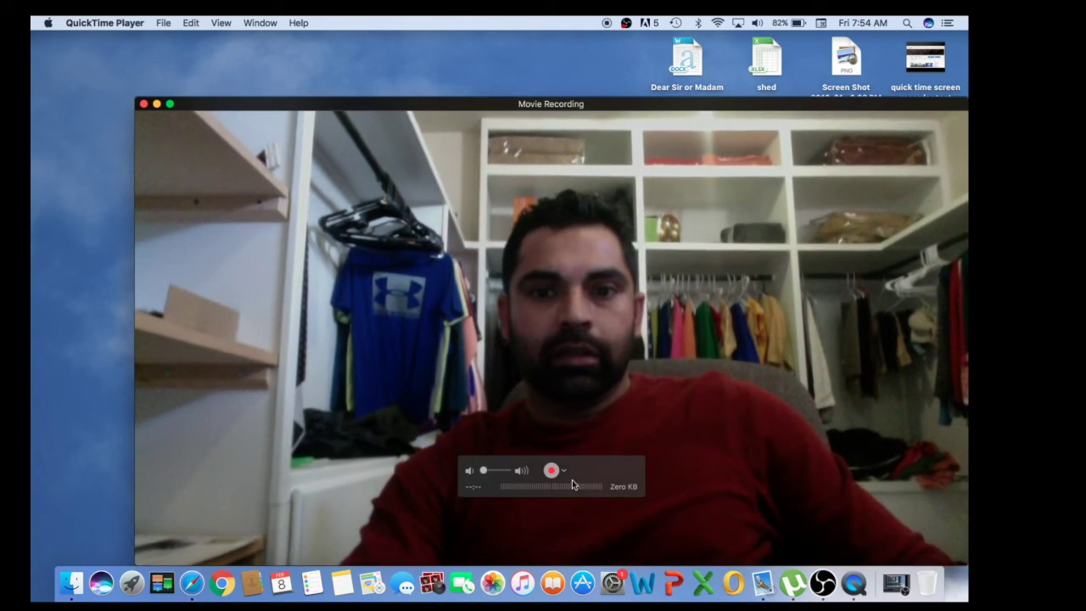
{"action": "left_click_drag", "start_coordinate": [588, 473], "coordinate": [470, 413]}
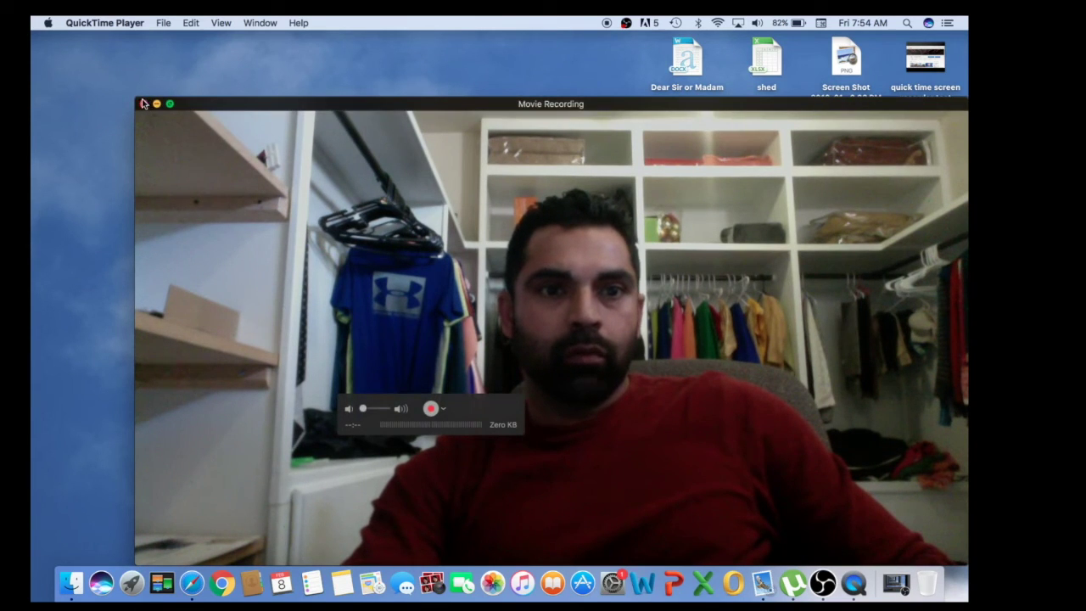
{"action": "left_click_drag", "start_coordinate": [135, 98], "coordinate": [626, 163]}
{"action": "left_click_drag", "start_coordinate": [850, 238], "coordinate": [829, 343]}
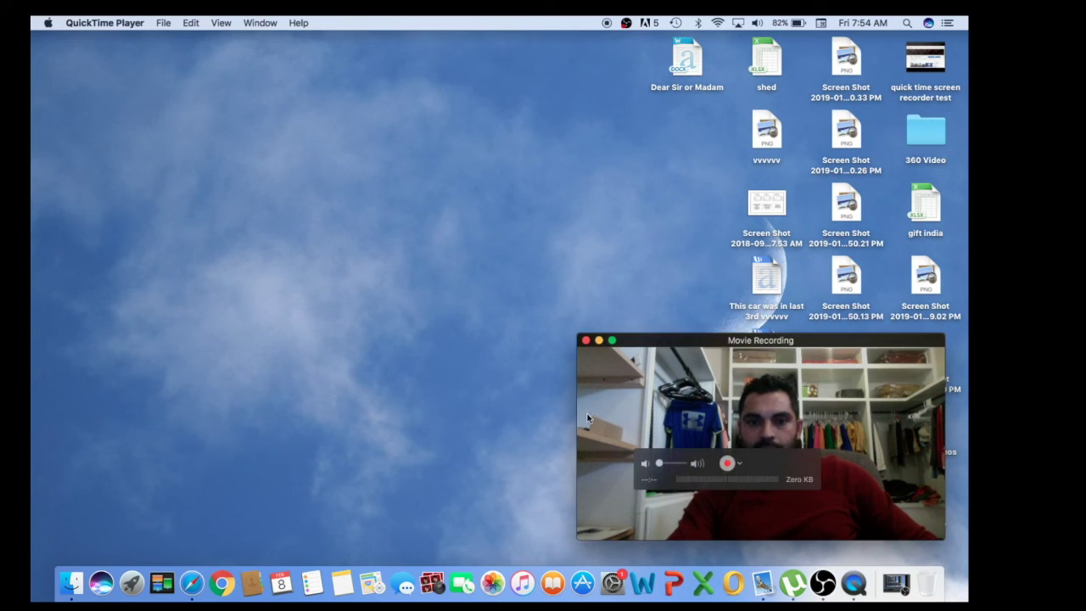
{"action": "left_click_drag", "start_coordinate": [576, 408], "coordinate": [676, 423]}
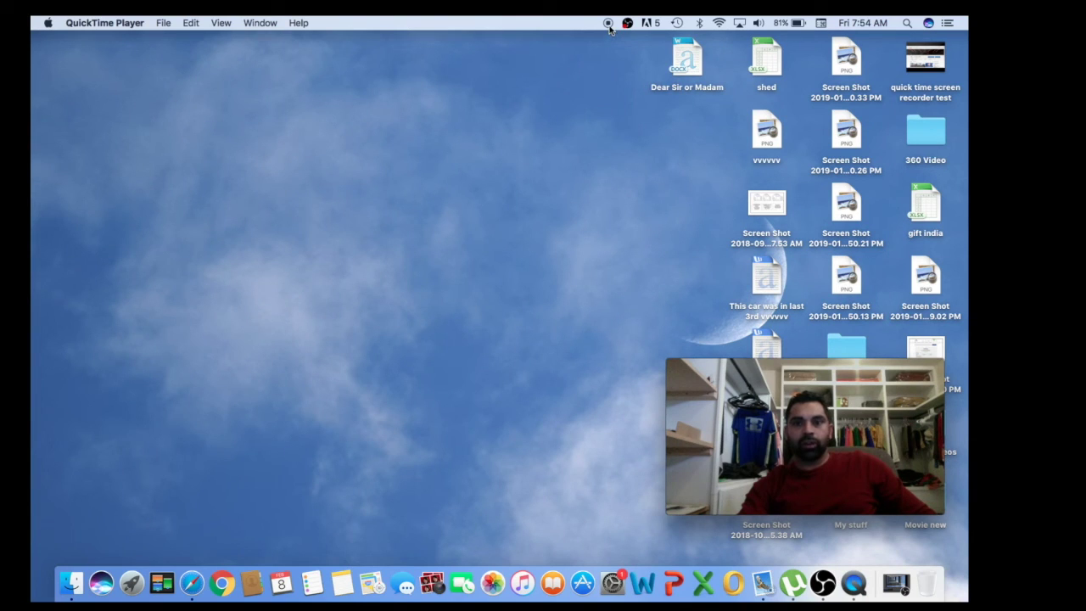
Step: Stop both the webcam movie recording and the full-screen recording
{"action": "mouse_move", "coordinate": [750, 483]}
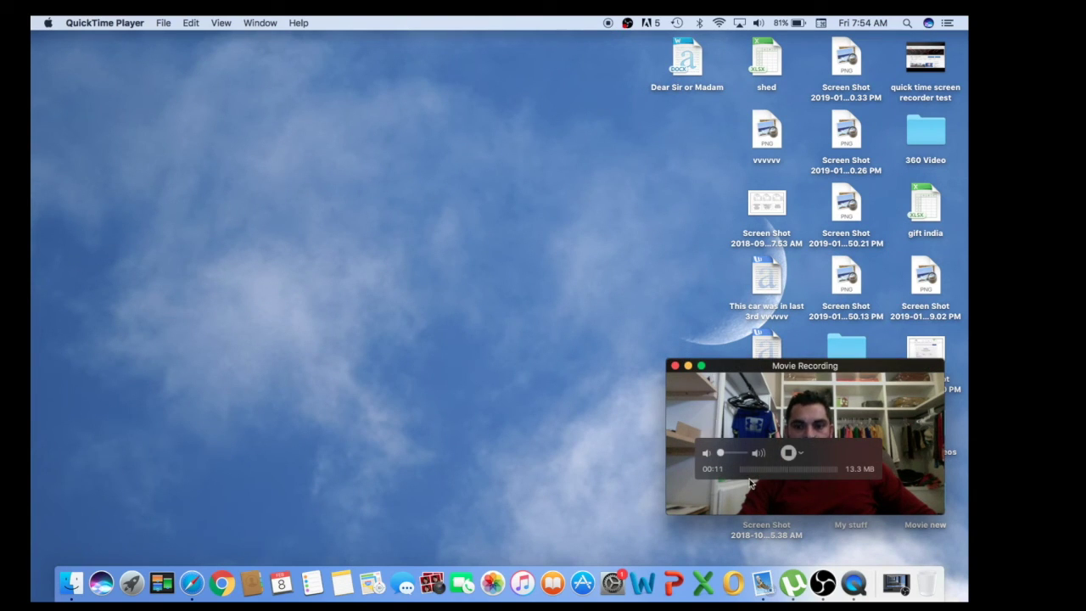
{"action": "left_click", "coordinate": [789, 453]}
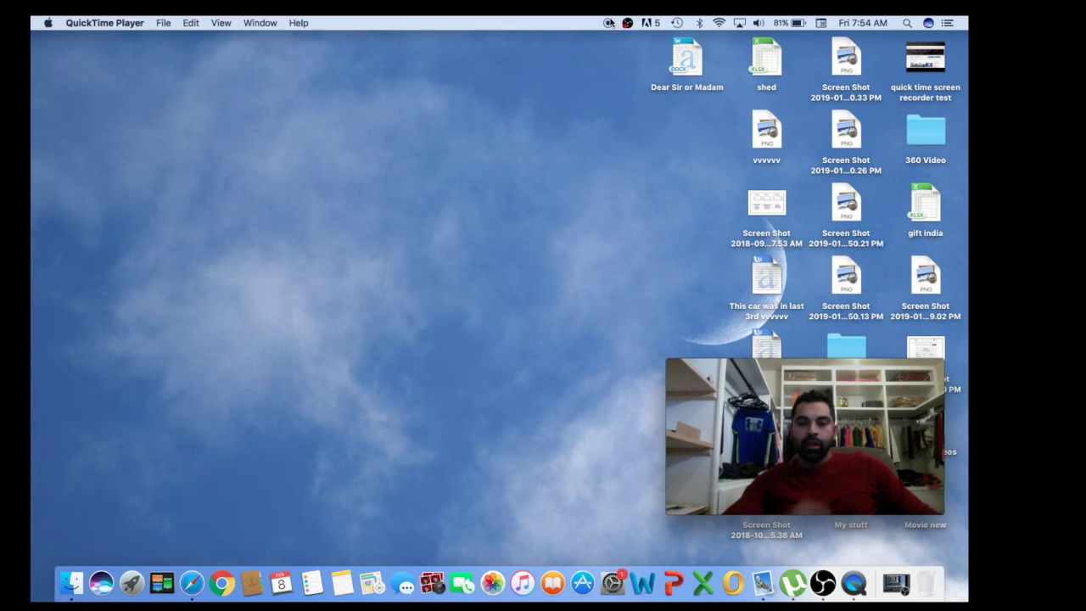
{"action": "left_click", "coordinate": [609, 23]}
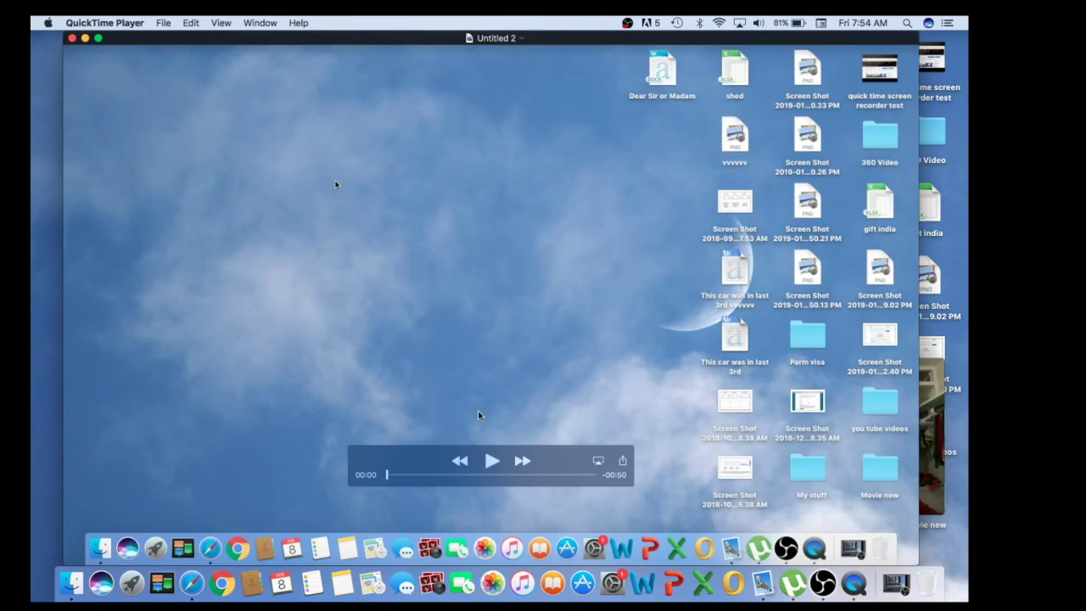
Step: Play back Untitled 2, skipping ahead past 00:38, then close it
{"action": "left_click", "coordinate": [492, 461]}
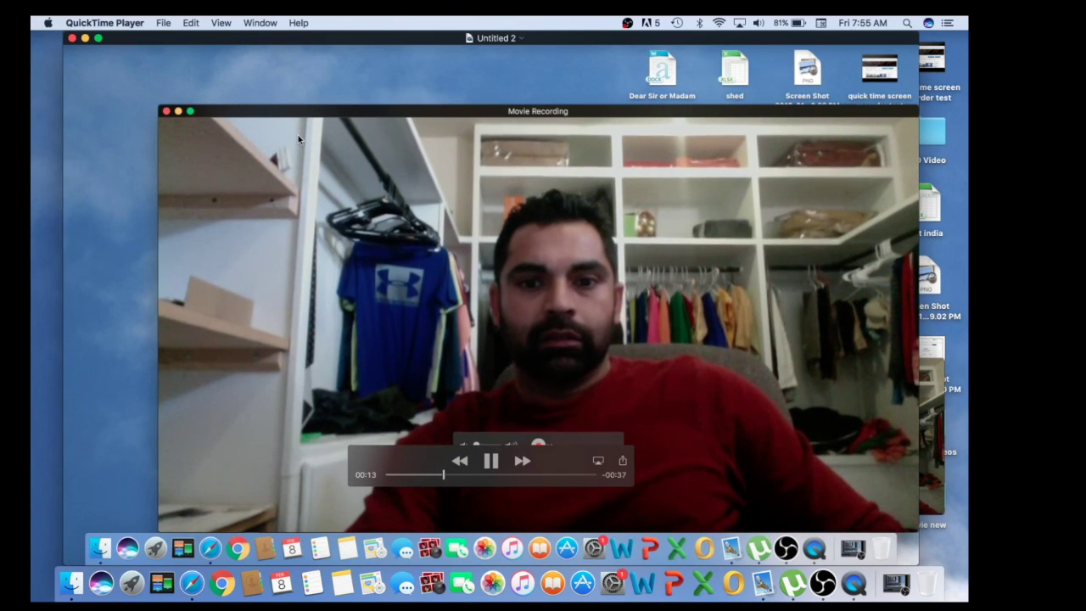
{"action": "left_click", "coordinate": [546, 475]}
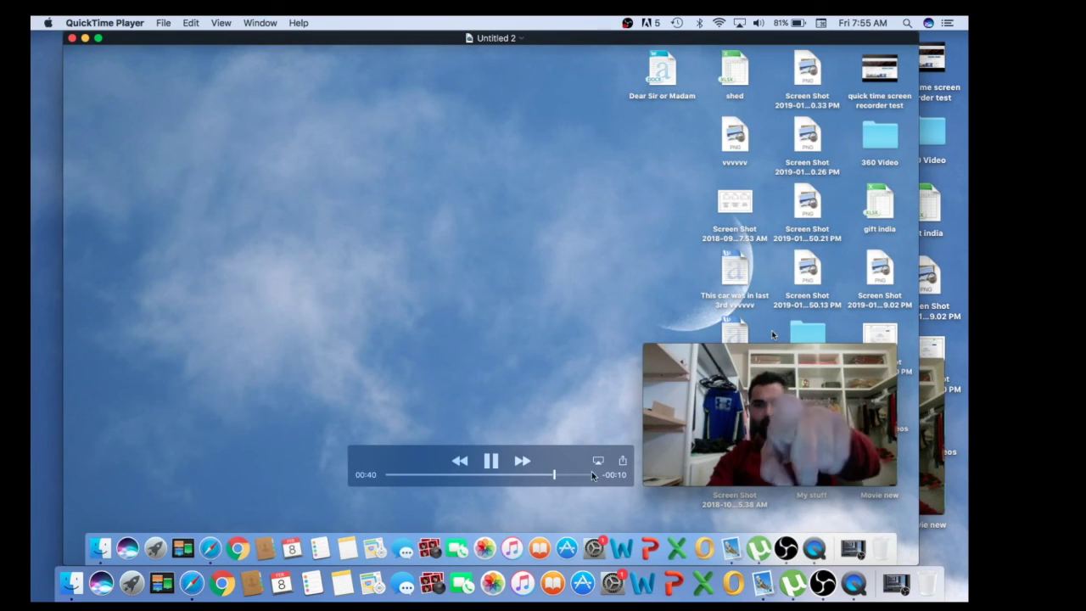
{"action": "left_click", "coordinate": [580, 475]}
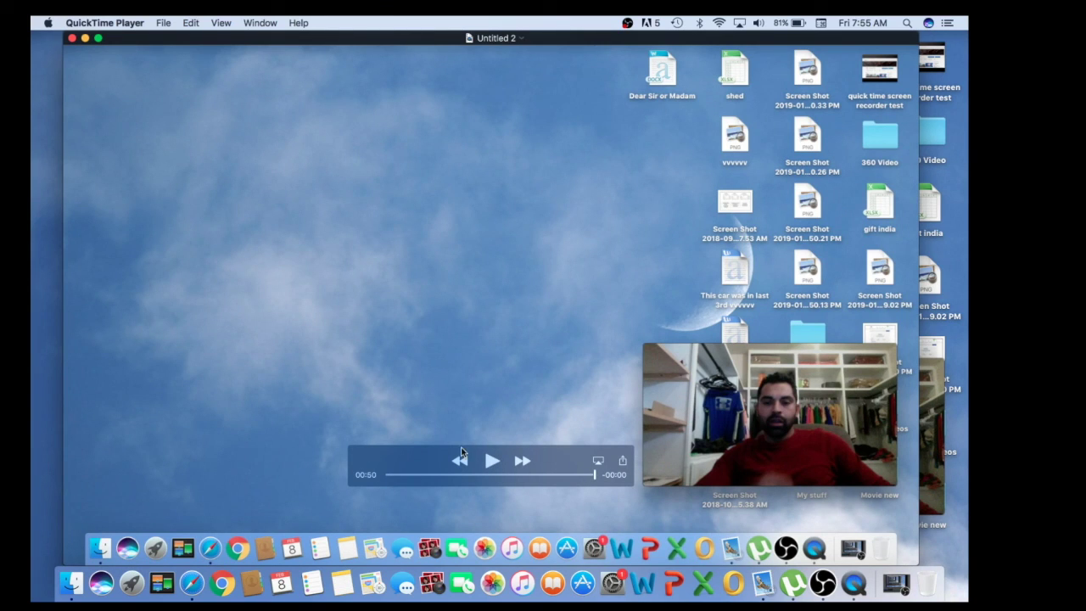
{"action": "left_click", "coordinate": [72, 39]}
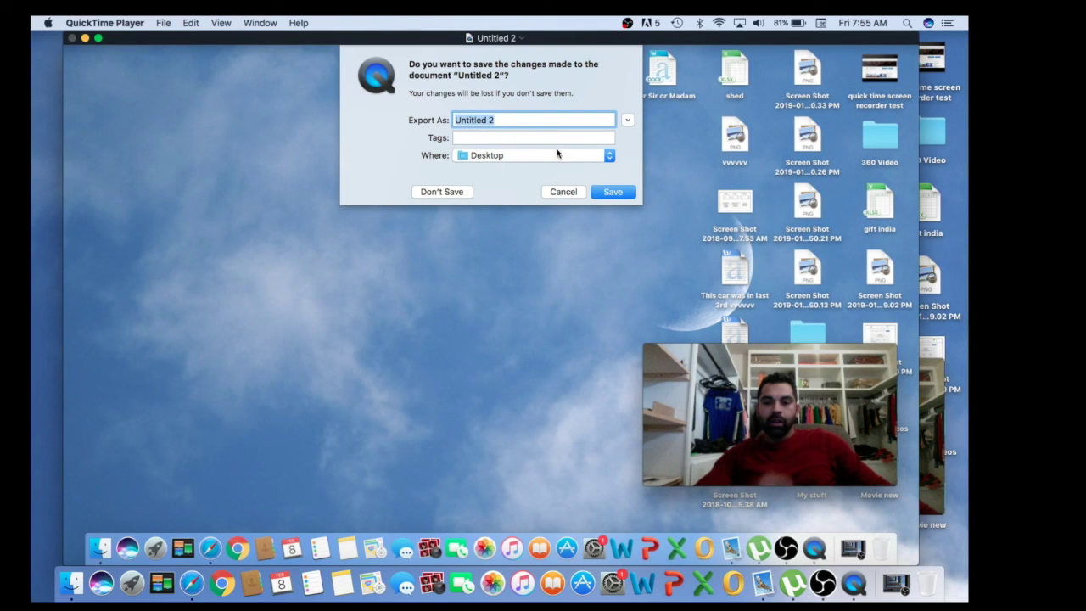
Step: Discard Untitled 2 and the 12-second webcam 'Untitled' movie without saving either
{"action": "left_click", "coordinate": [442, 192]}
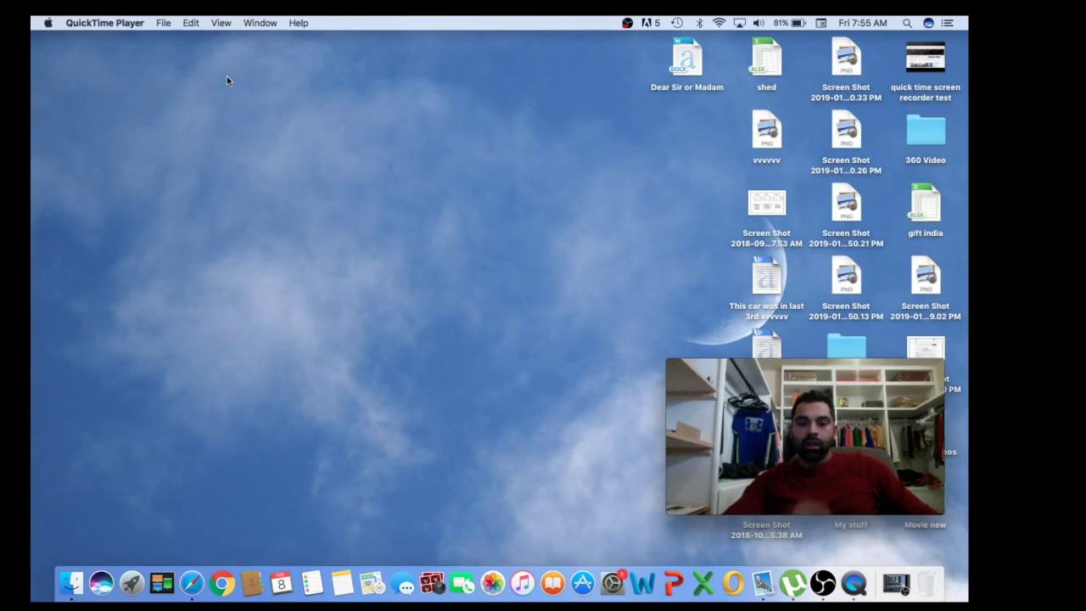
{"action": "mouse_move", "coordinate": [829, 406]}
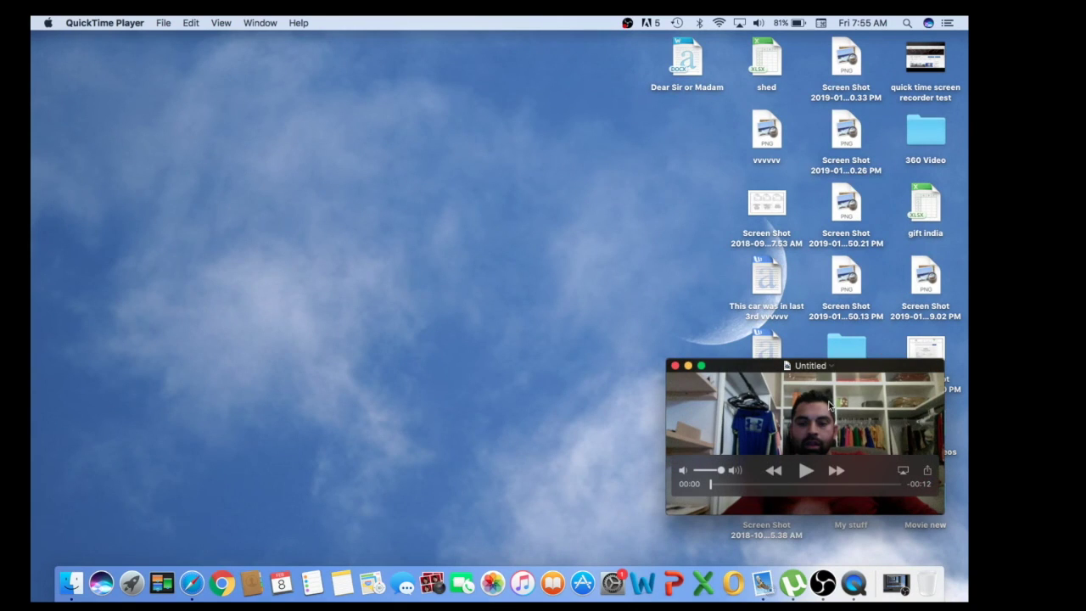
{"action": "left_click", "coordinate": [675, 365]}
{"action": "left_click", "coordinate": [766, 519]}
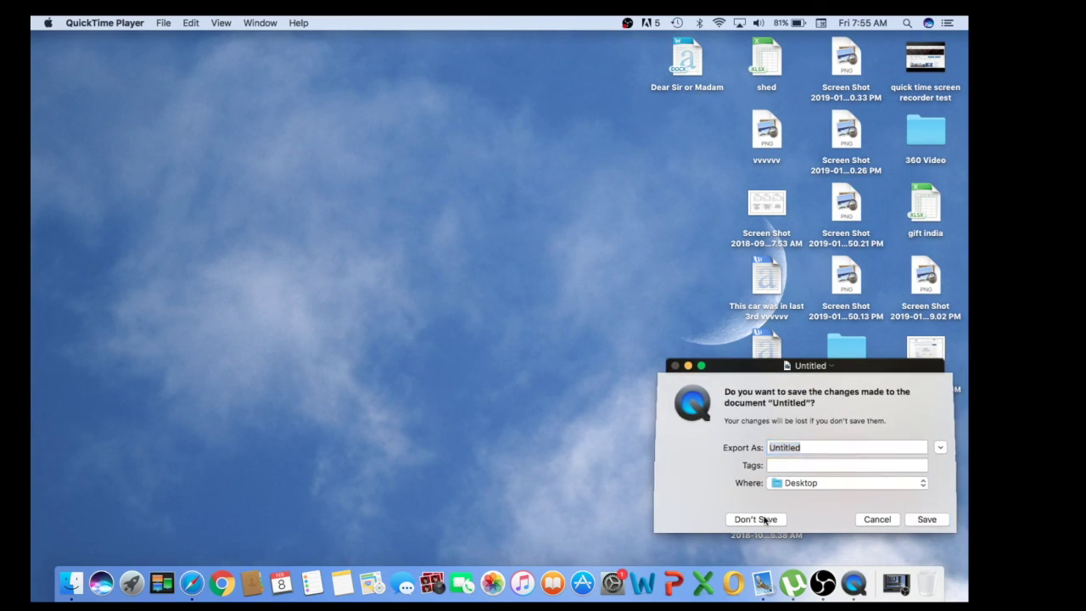